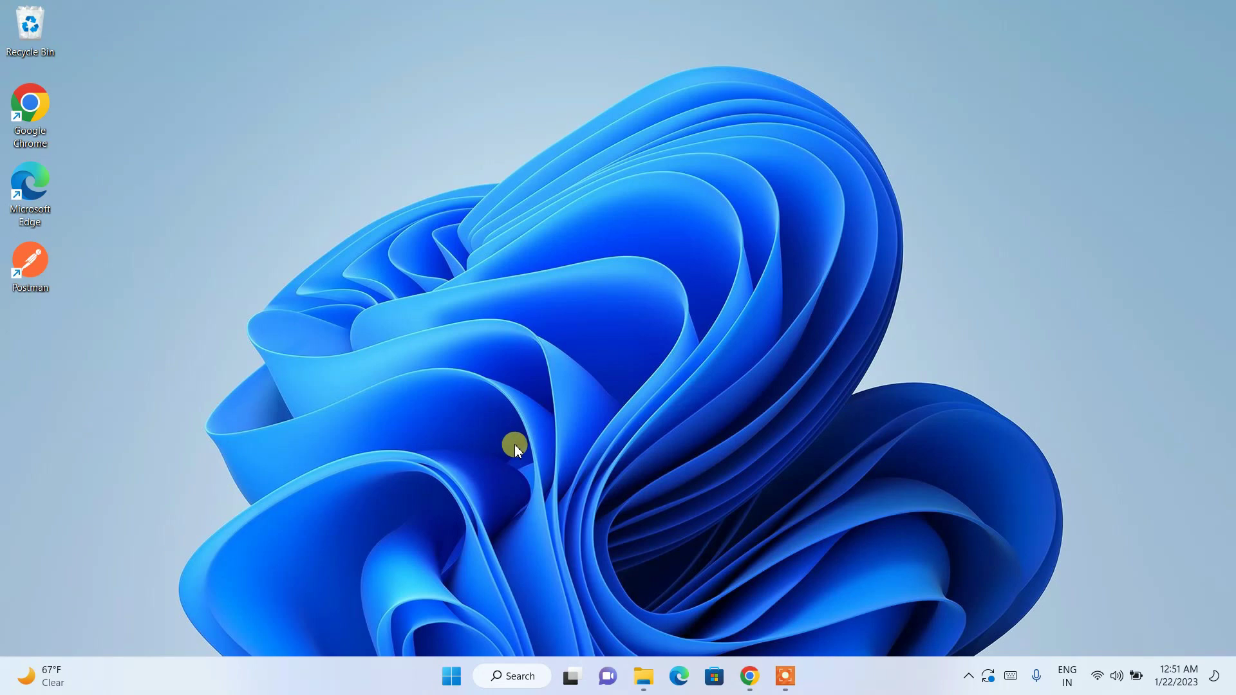
Restore the Chrome window from the taskbar, showing a new tab with Google search
click(749, 676)
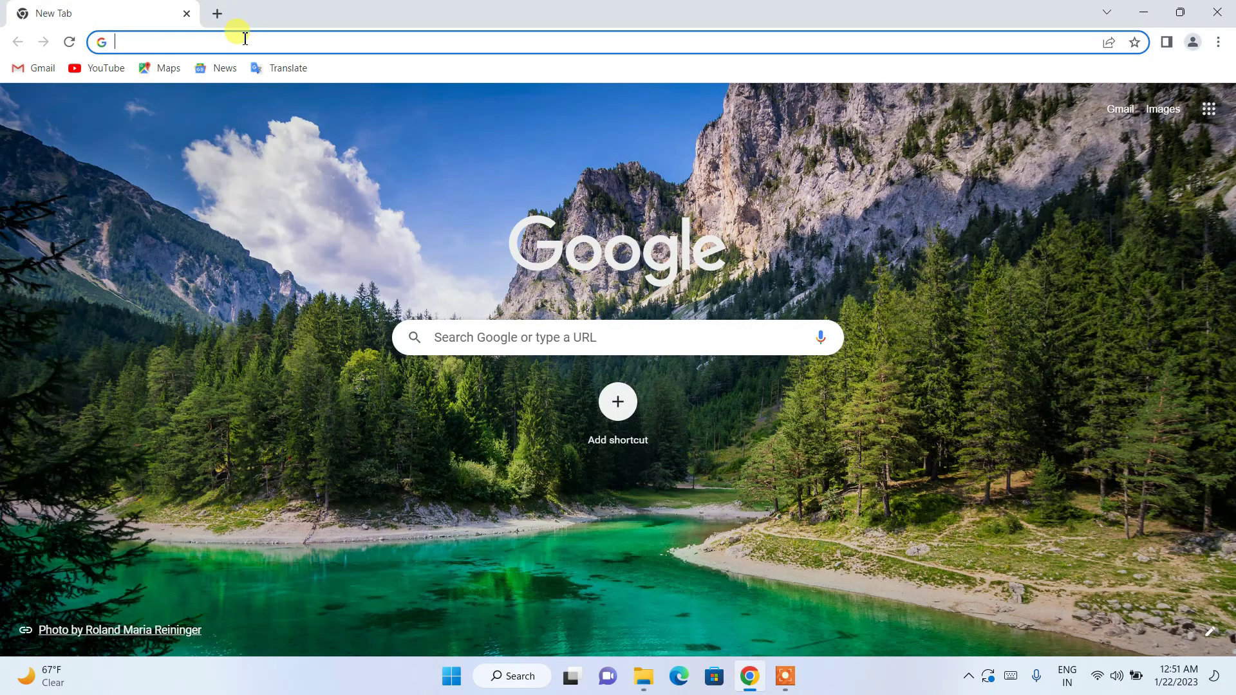
Search 'nodejs download' and open the official Node.js download page
click(245, 39)
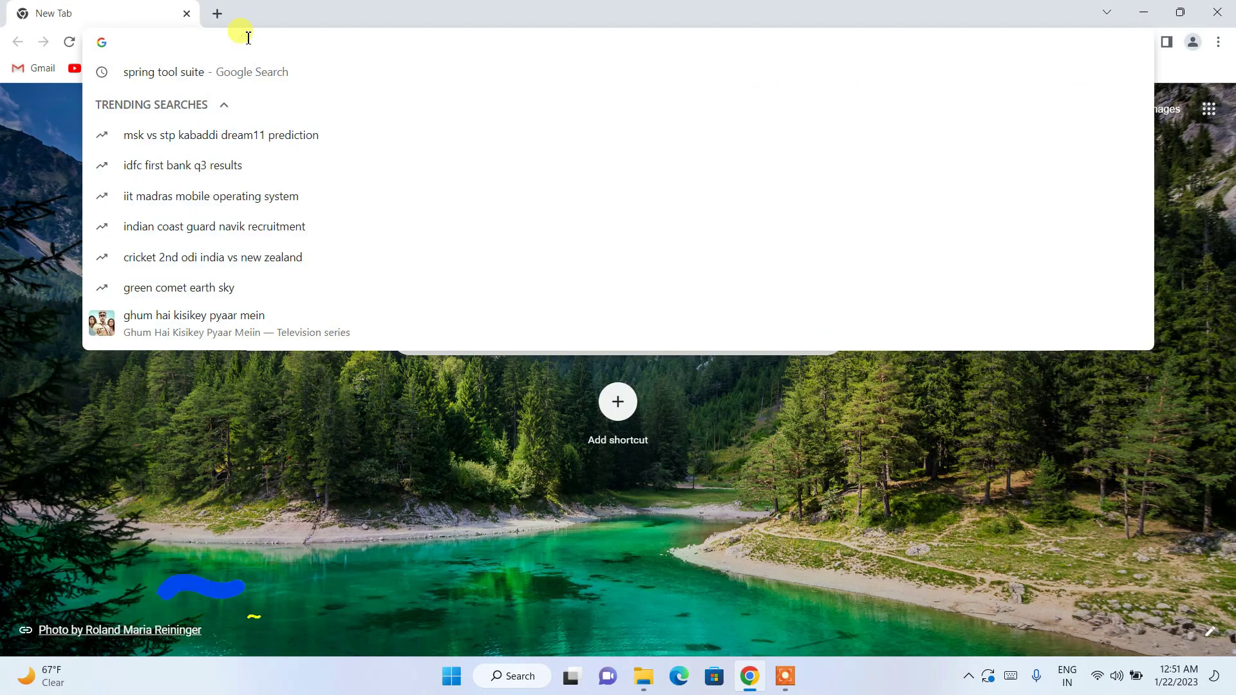
text(nodejs)
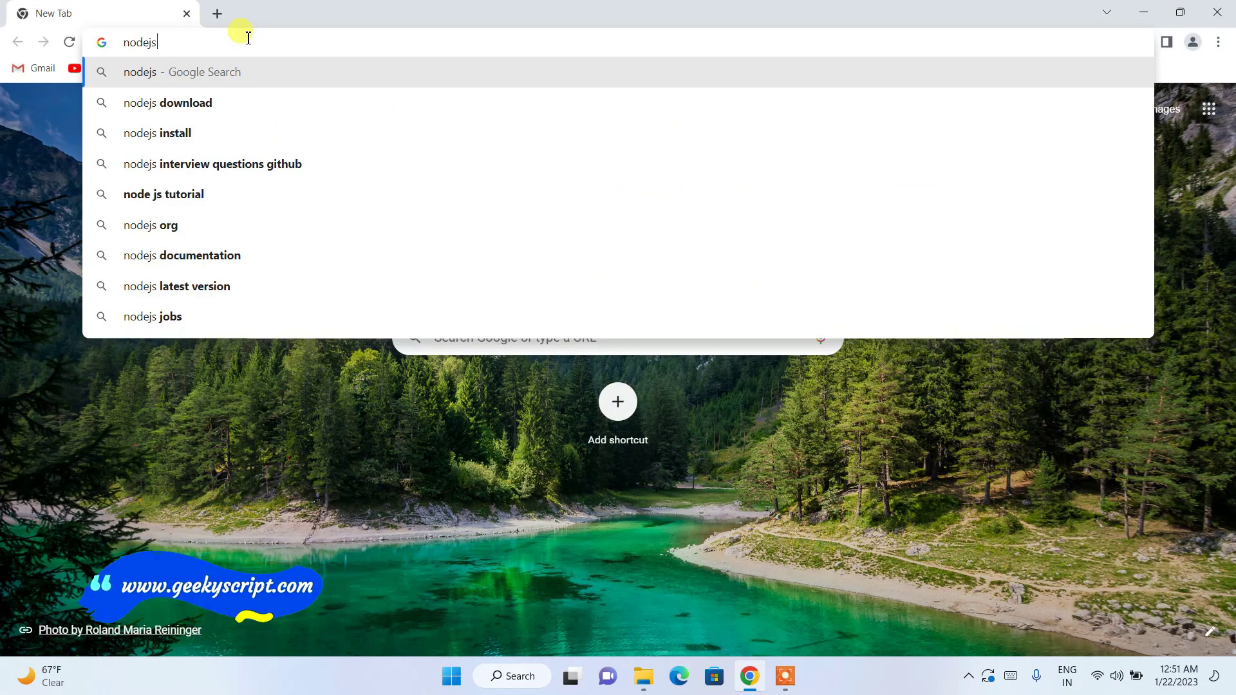
key(Down)
key(Return)
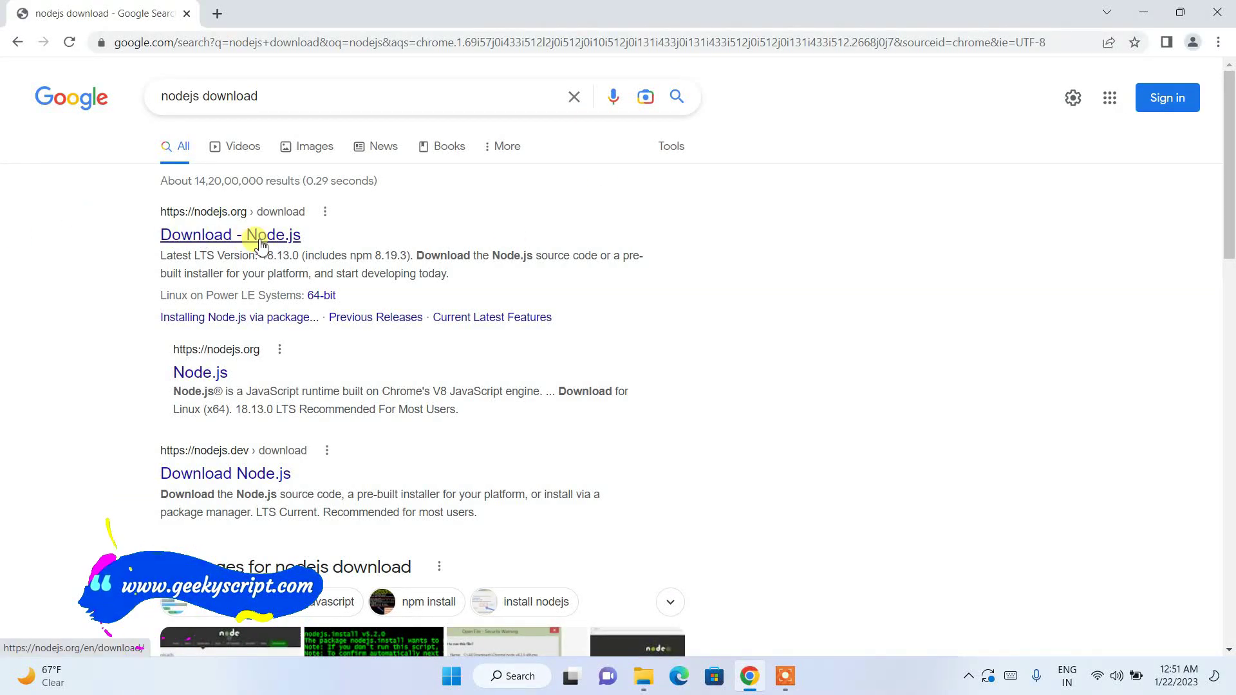
click(258, 239)
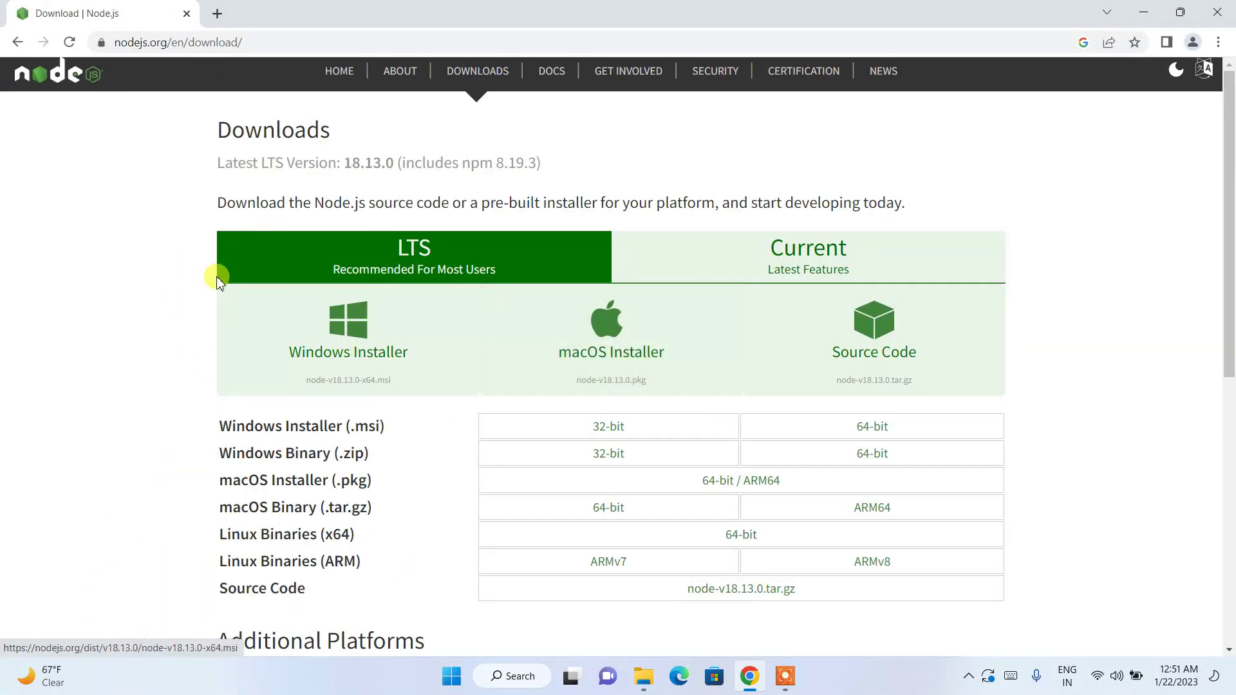
Download the 64-bit Windows installer node-v18.13.0-x64.msi and launch it
scroll(435, 213, down, 4)
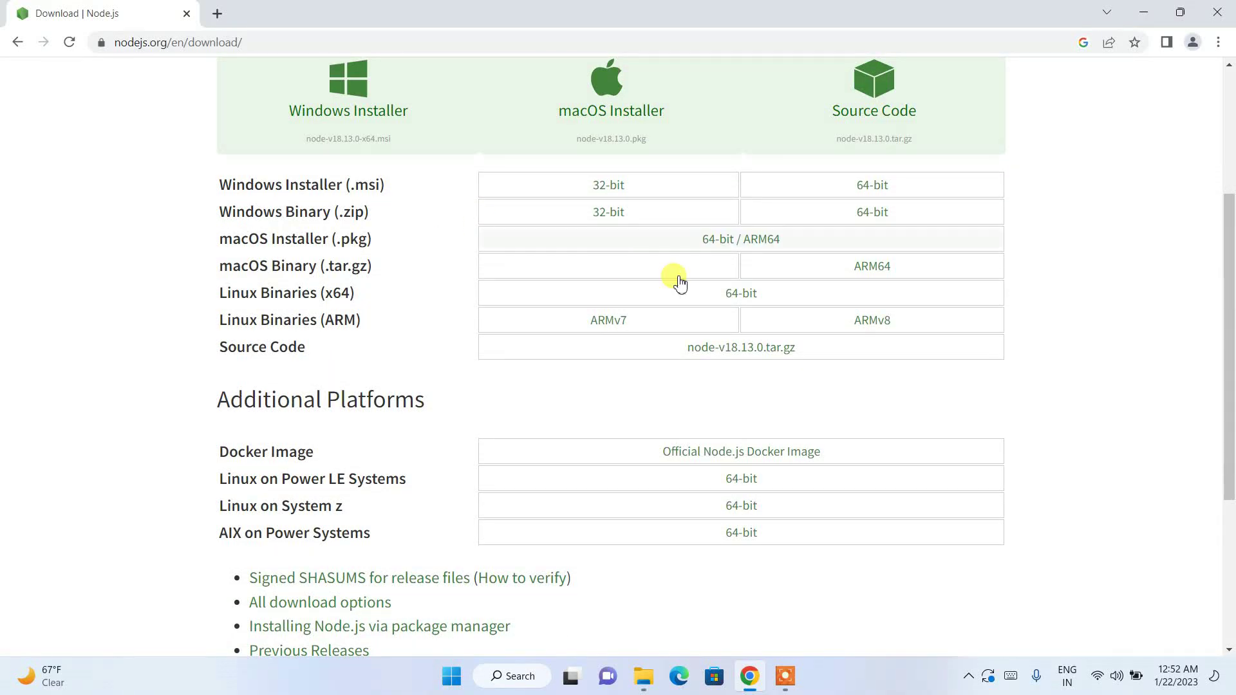
scroll(493, 221, up, 3)
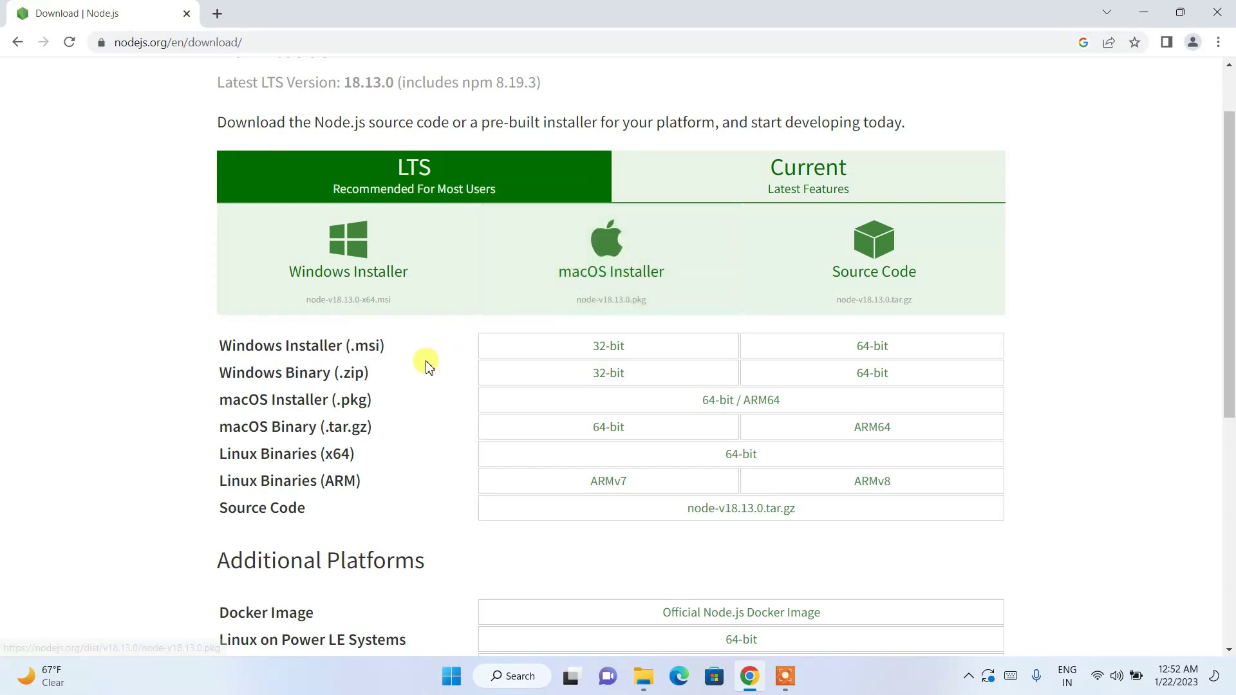
scroll(426, 361, down, 1)
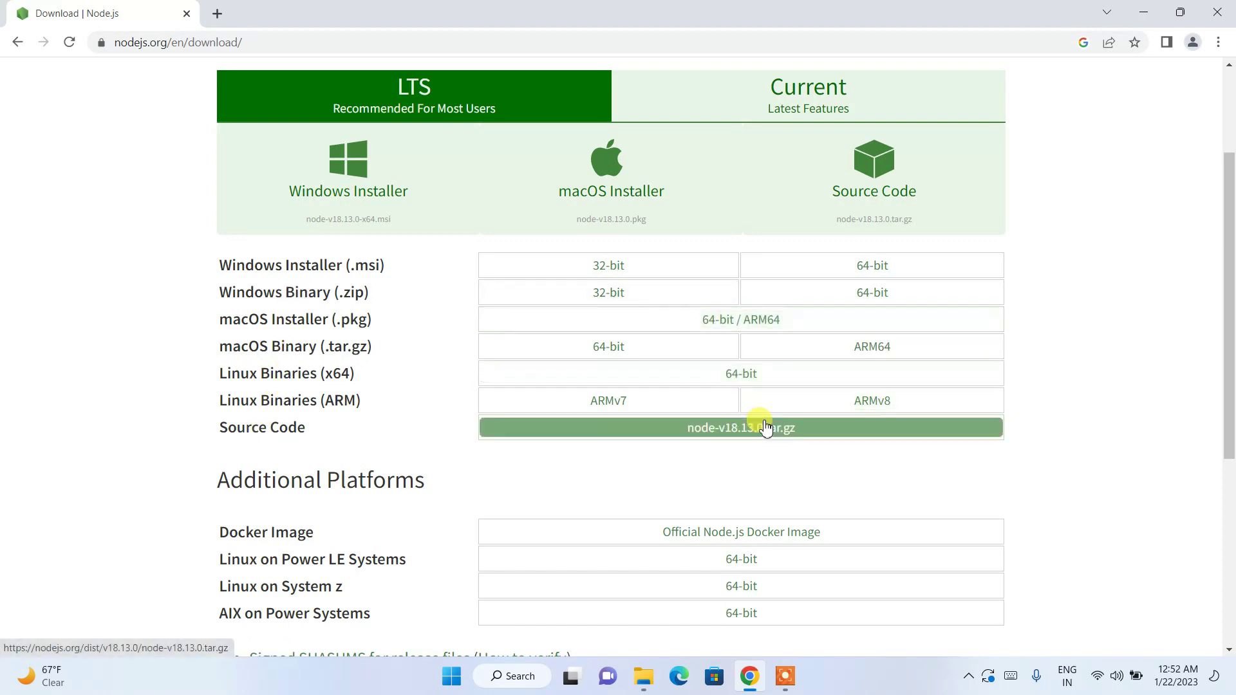
click(876, 266)
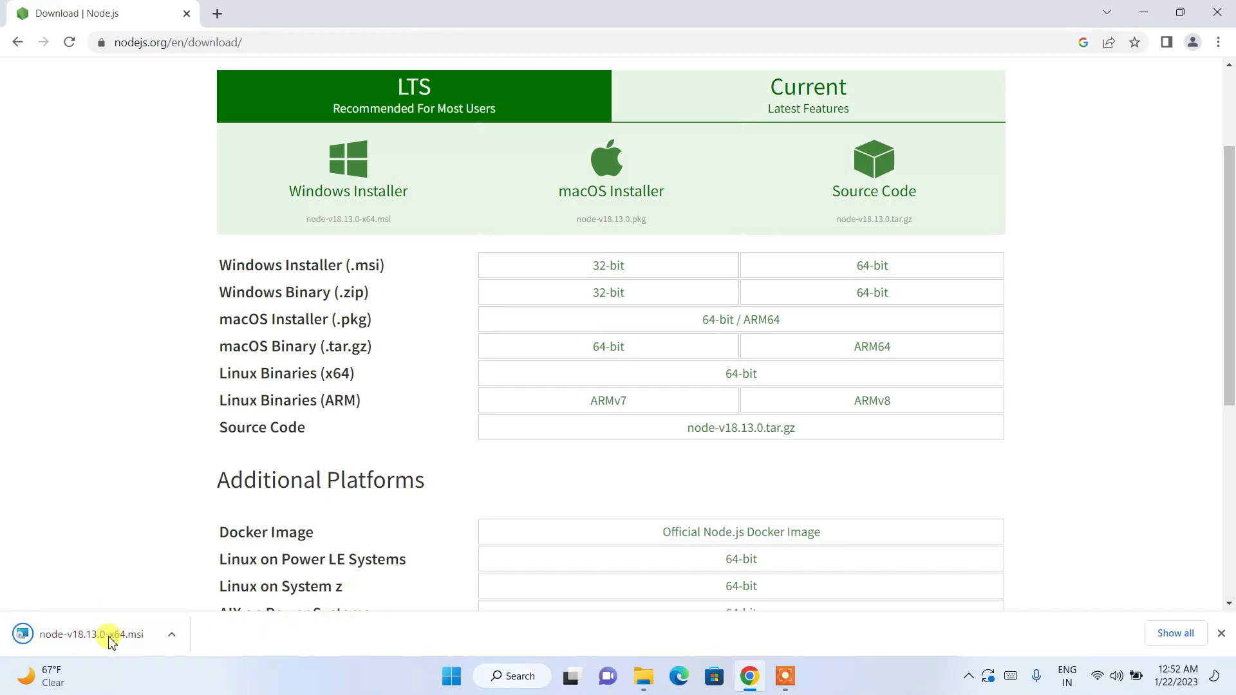
click(74, 641)
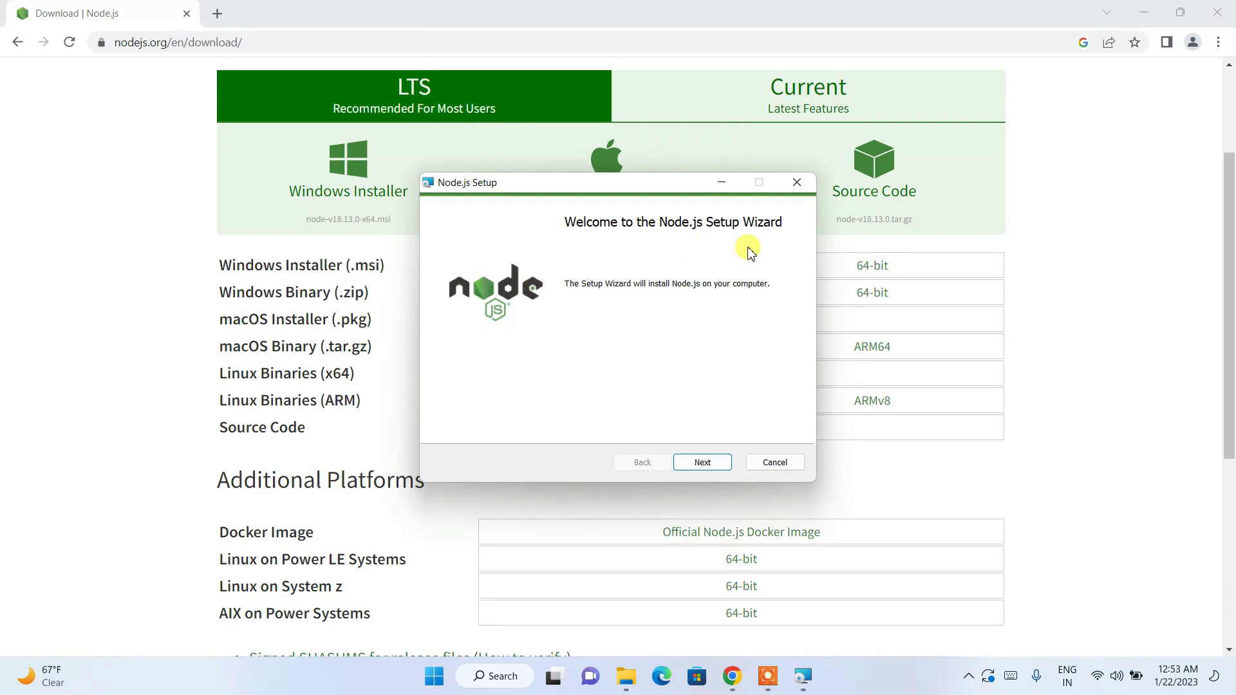
Accept the Node.js licence terms and keep the default install folder
click(703, 463)
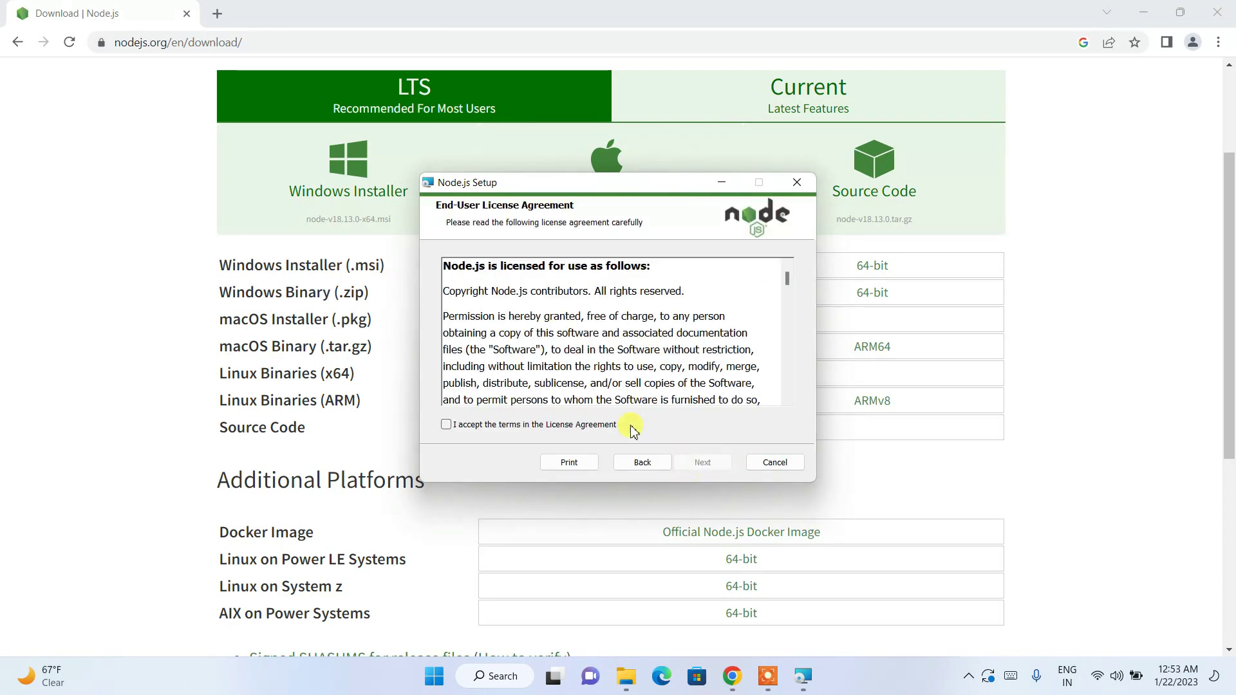
click(1143, 12)
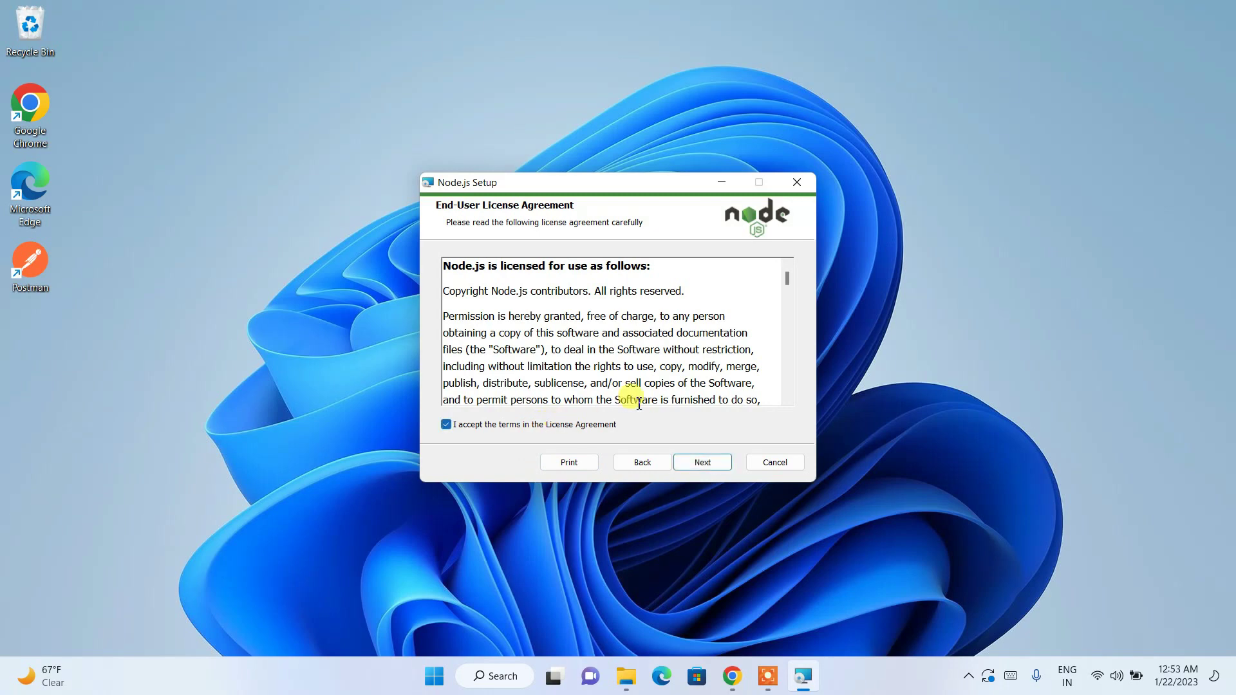
click(701, 463)
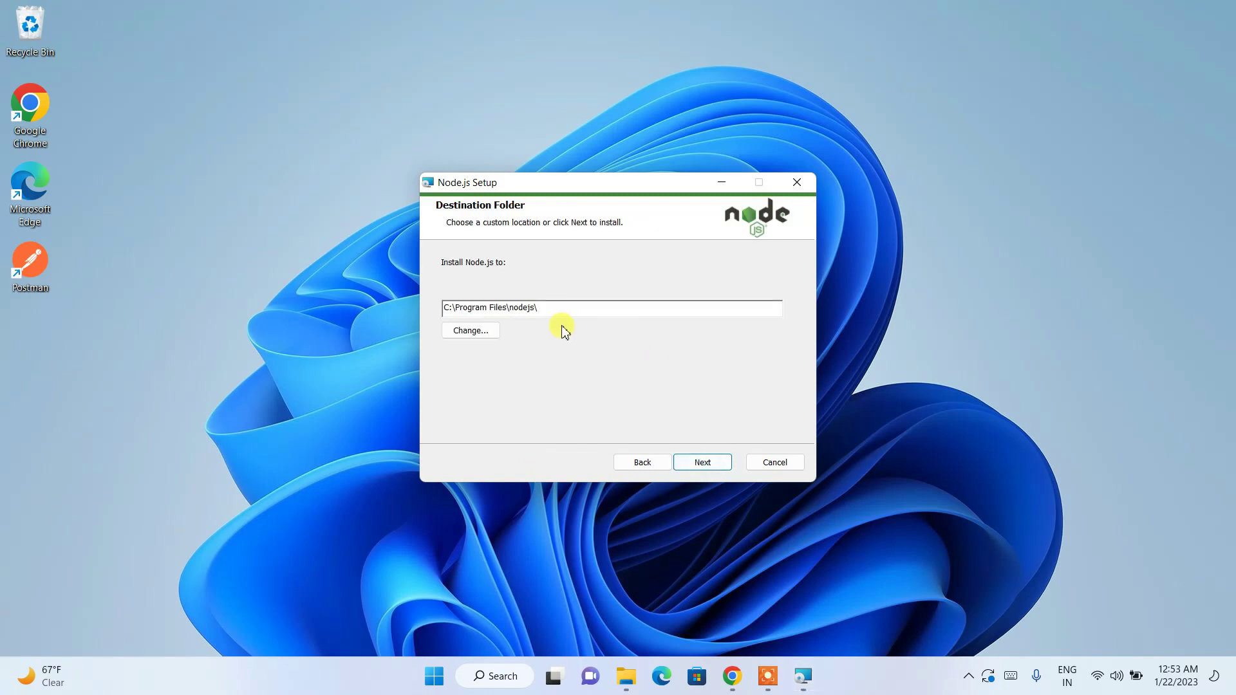
drag(576, 313, 326, 290)
click(711, 461)
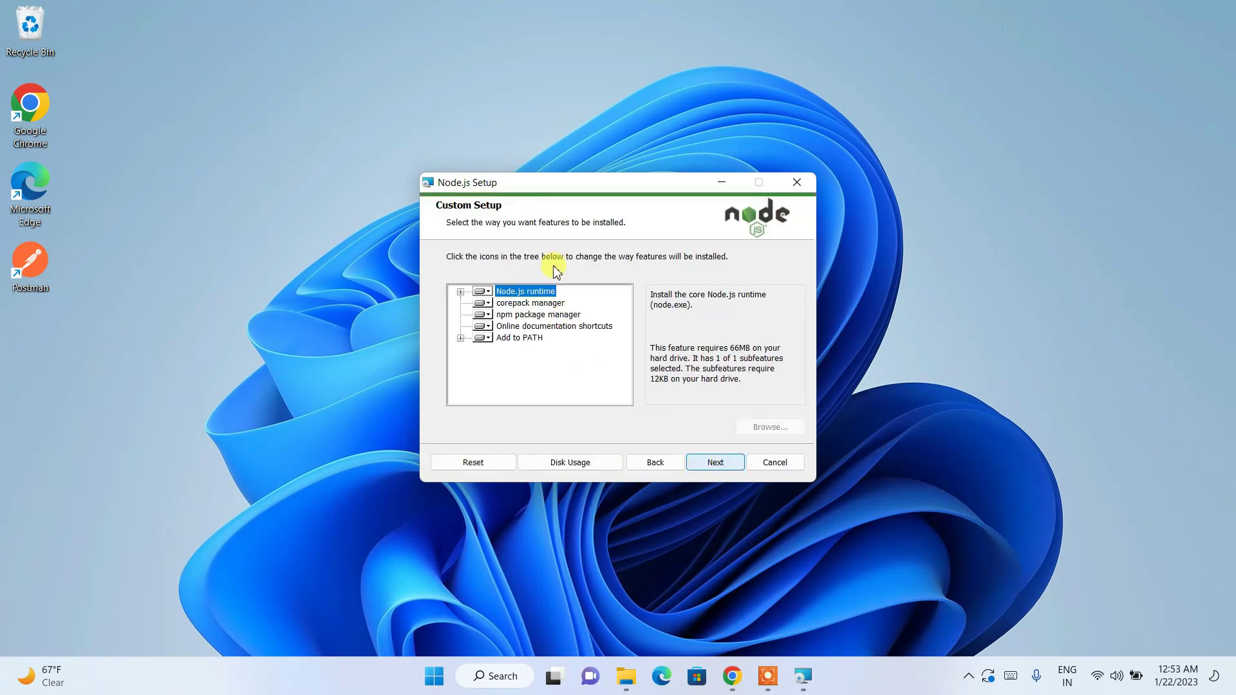
Keep the default features, skip native build tools, and start installing Node.js
click(724, 465)
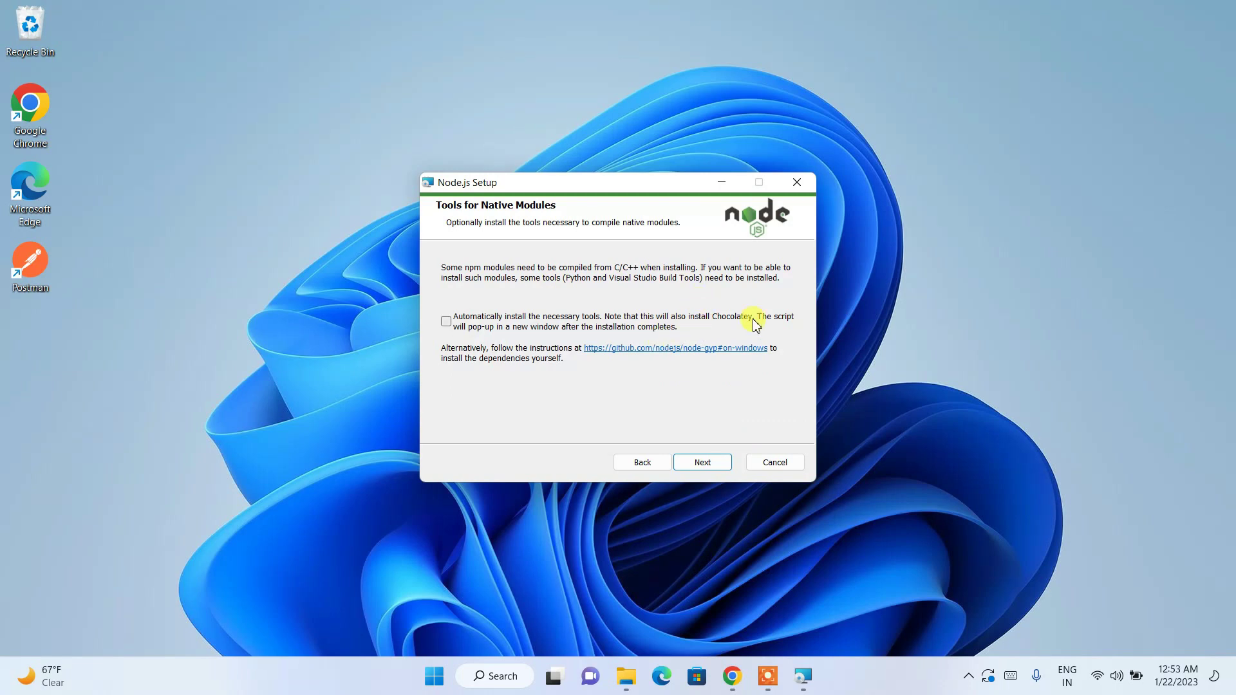
click(721, 465)
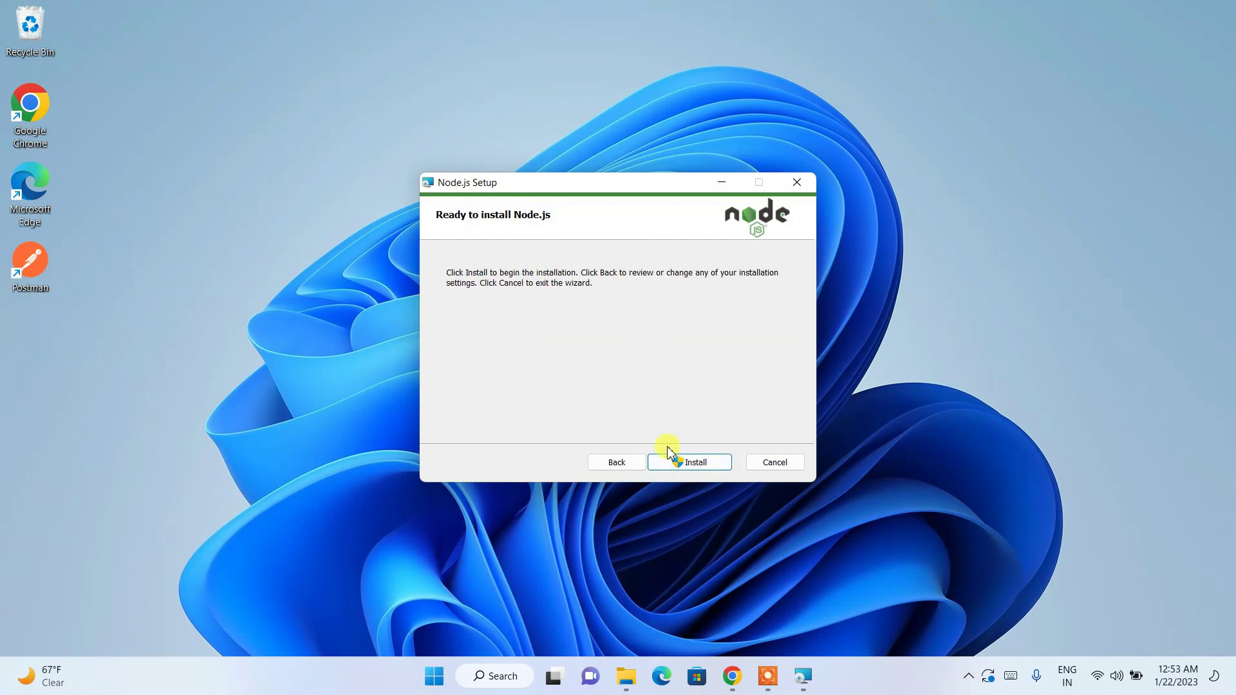
click(708, 464)
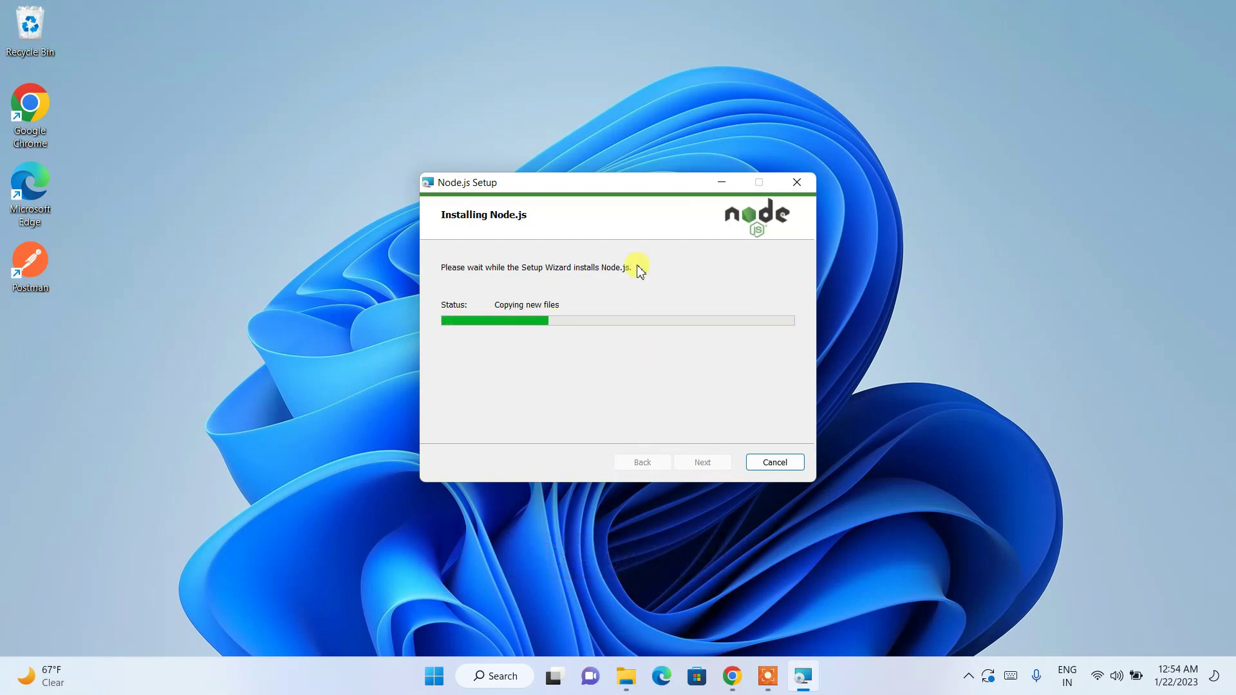
click(732, 676)
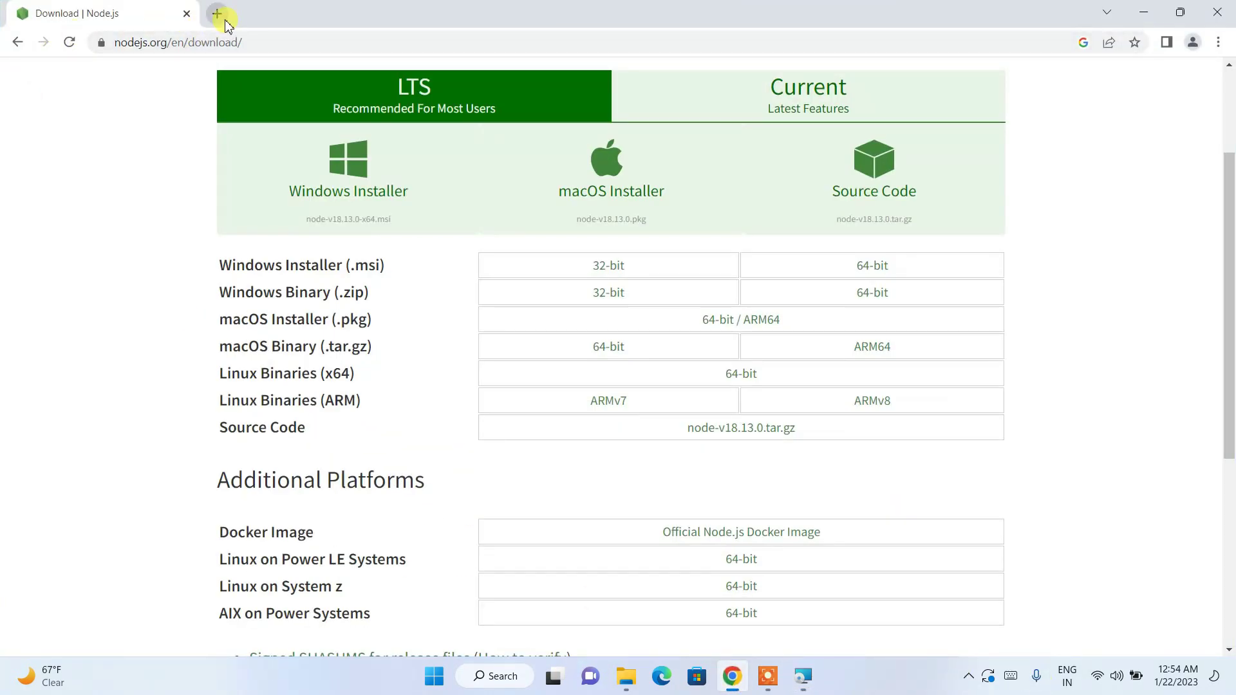
Search 'visual studio code' in a new tab and download the Windows installer
click(217, 13)
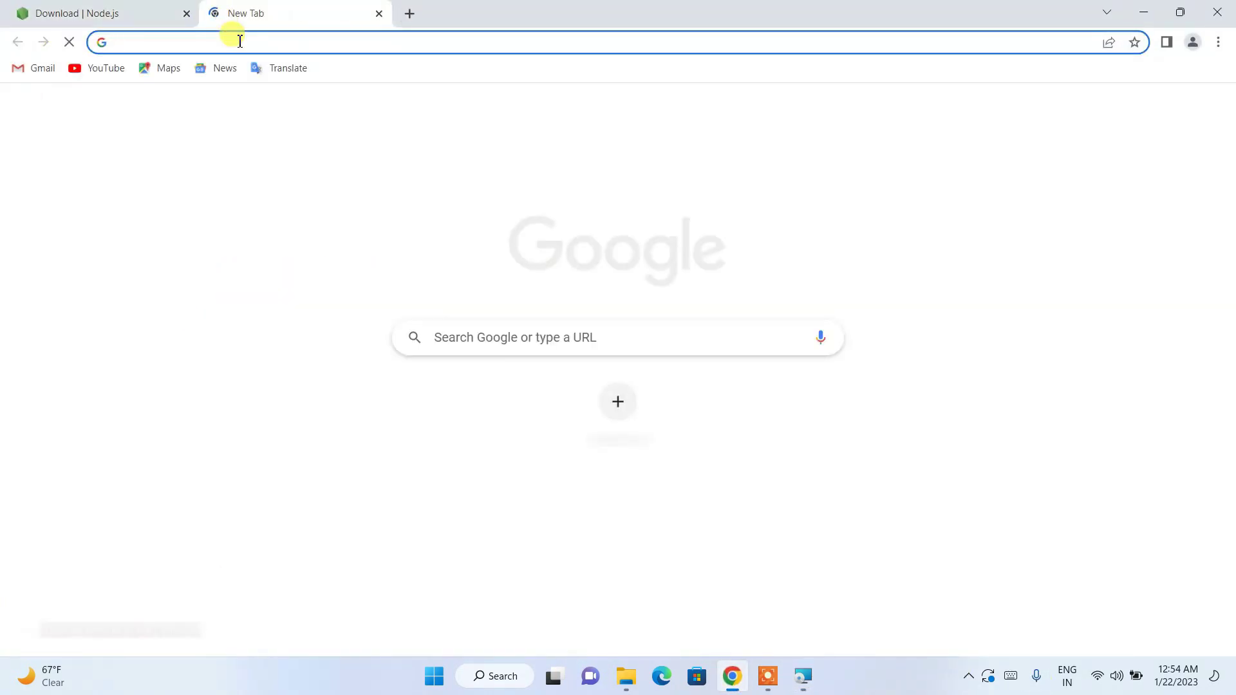
text(visual)
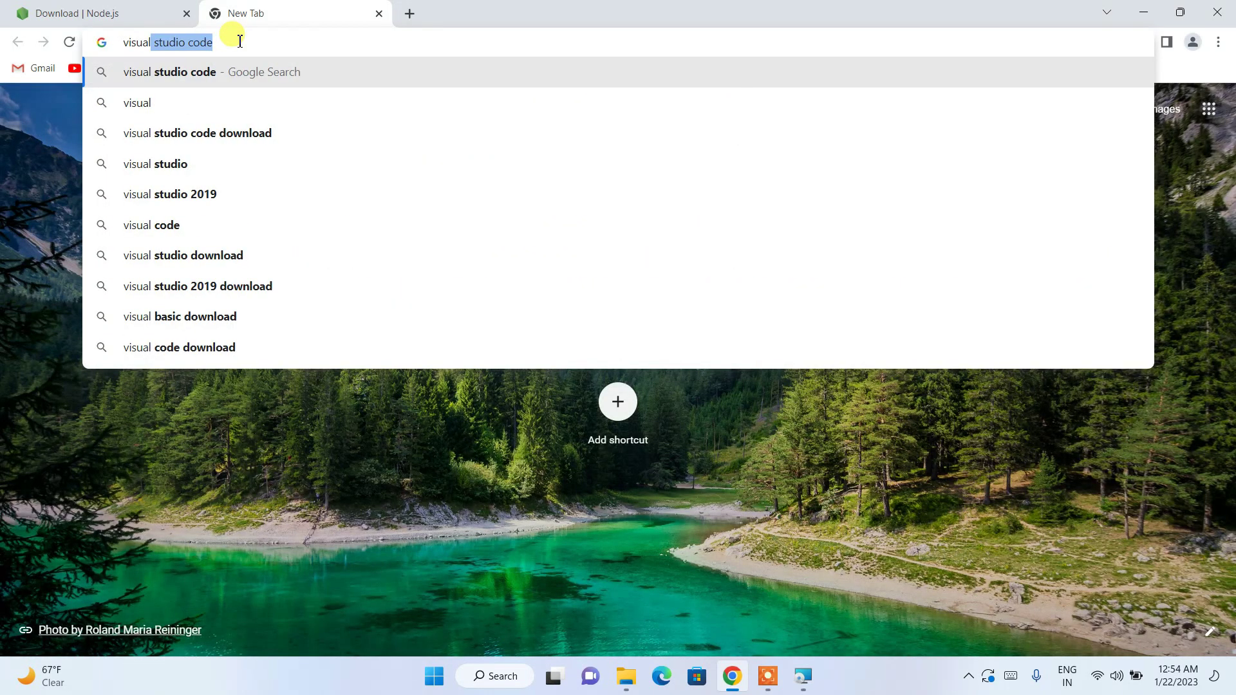
key(Return)
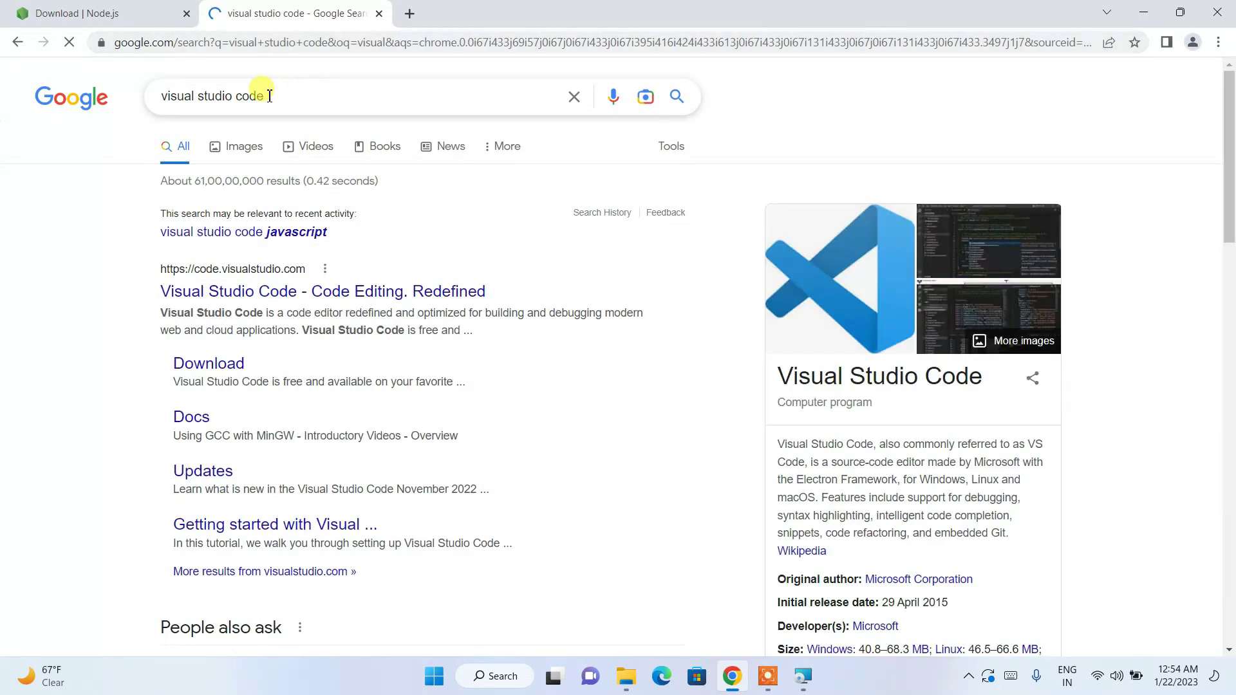
click(204, 300)
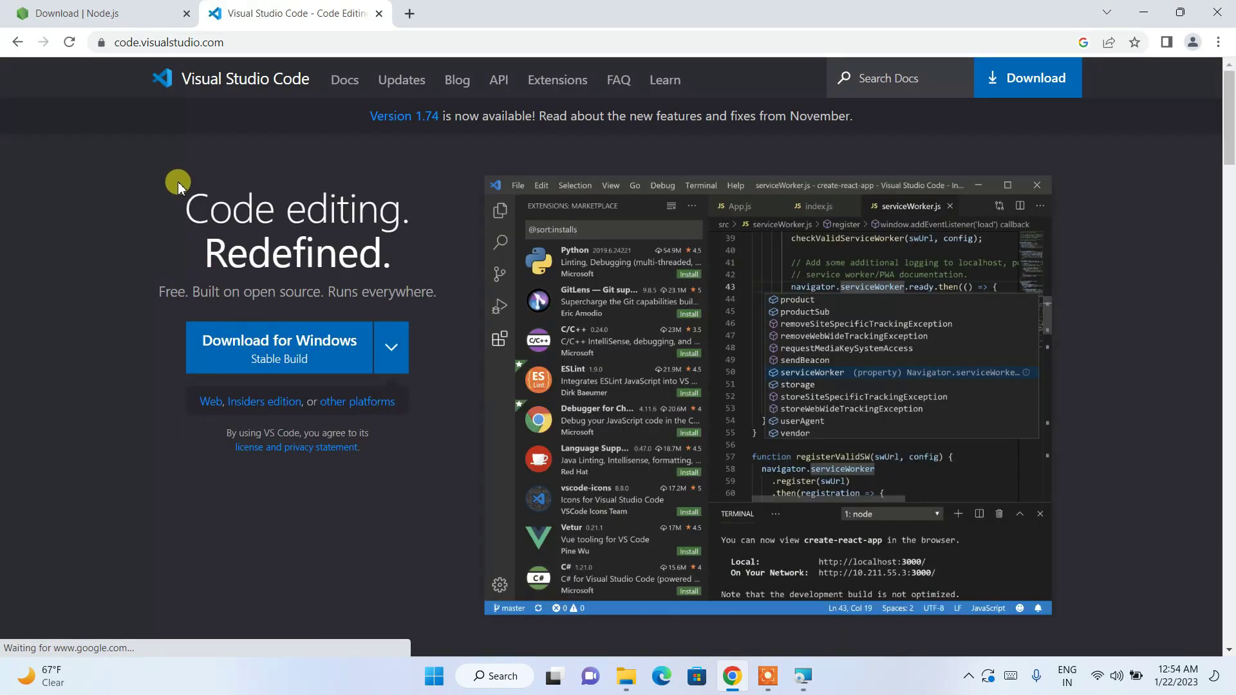
click(258, 353)
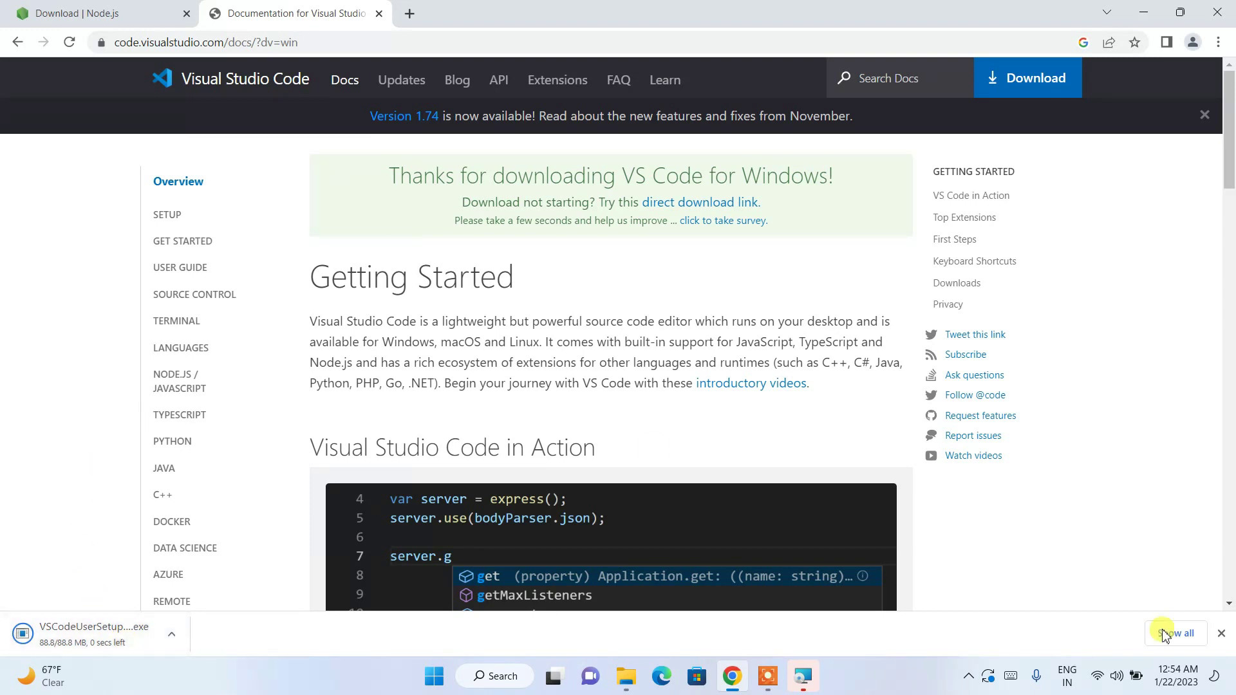
Finish the Node.js setup and launch VSCodeUserSetup-x64-1.74.3.exe
click(813, 681)
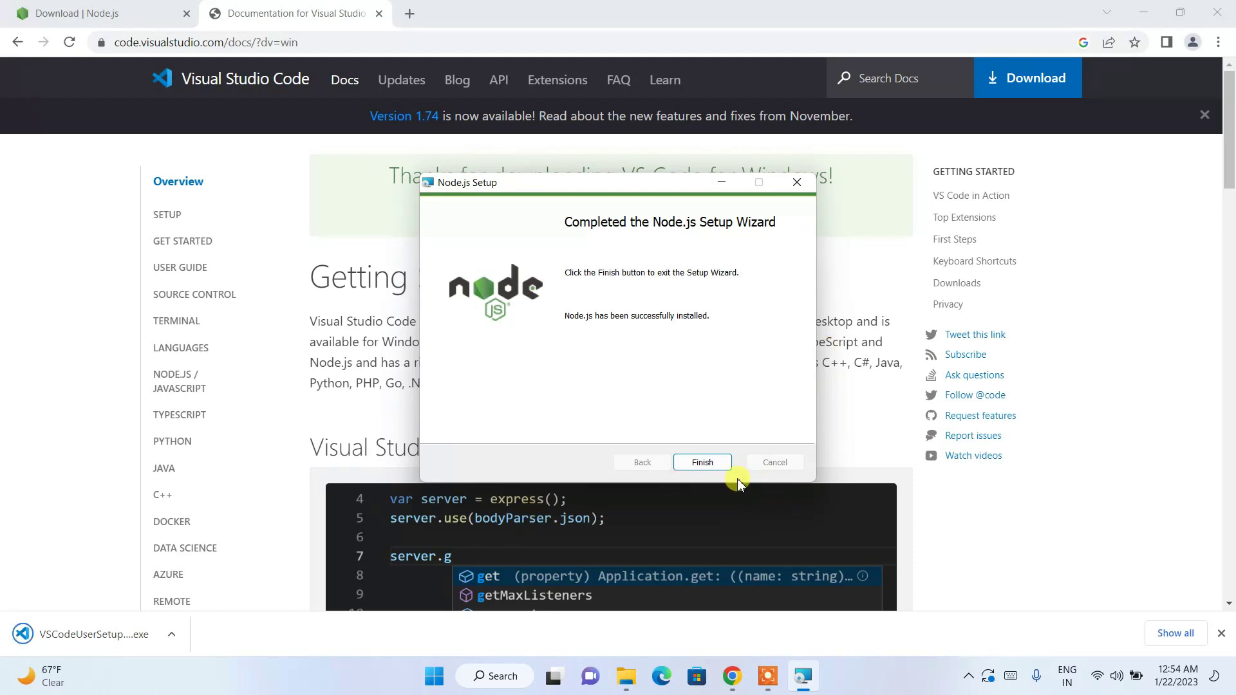
click(717, 462)
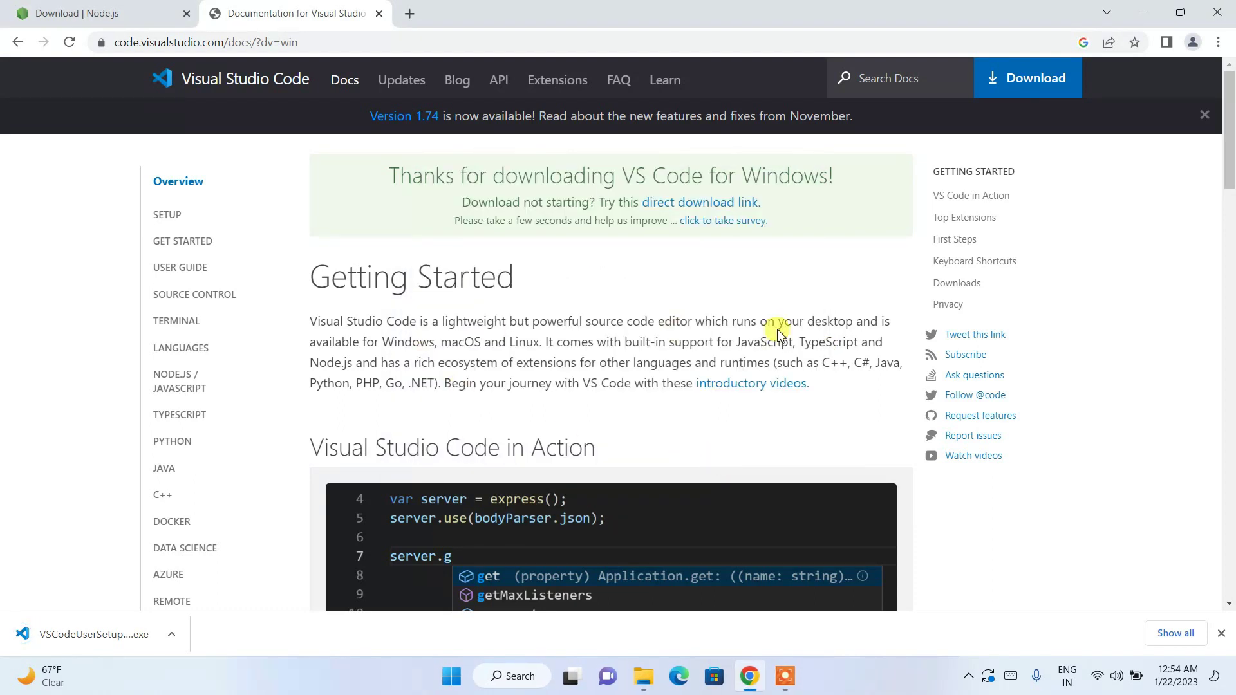
click(96, 636)
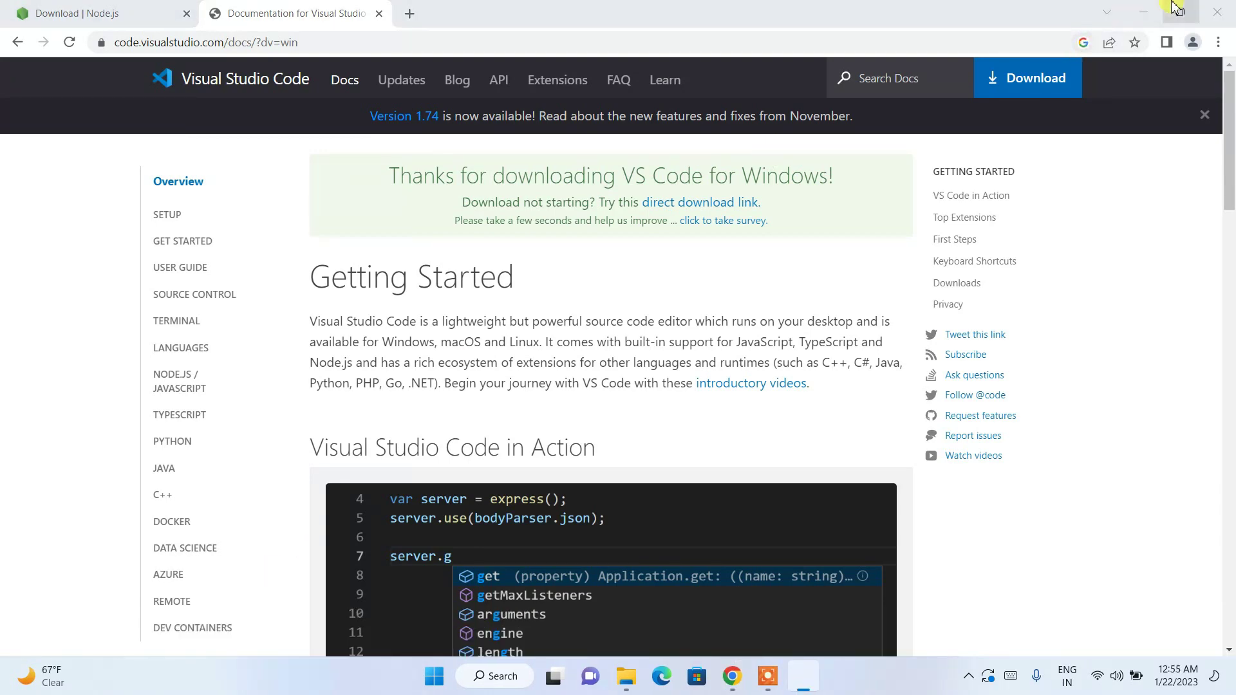
Accept the VS Code licence agreement and keep the default install location
click(1145, 9)
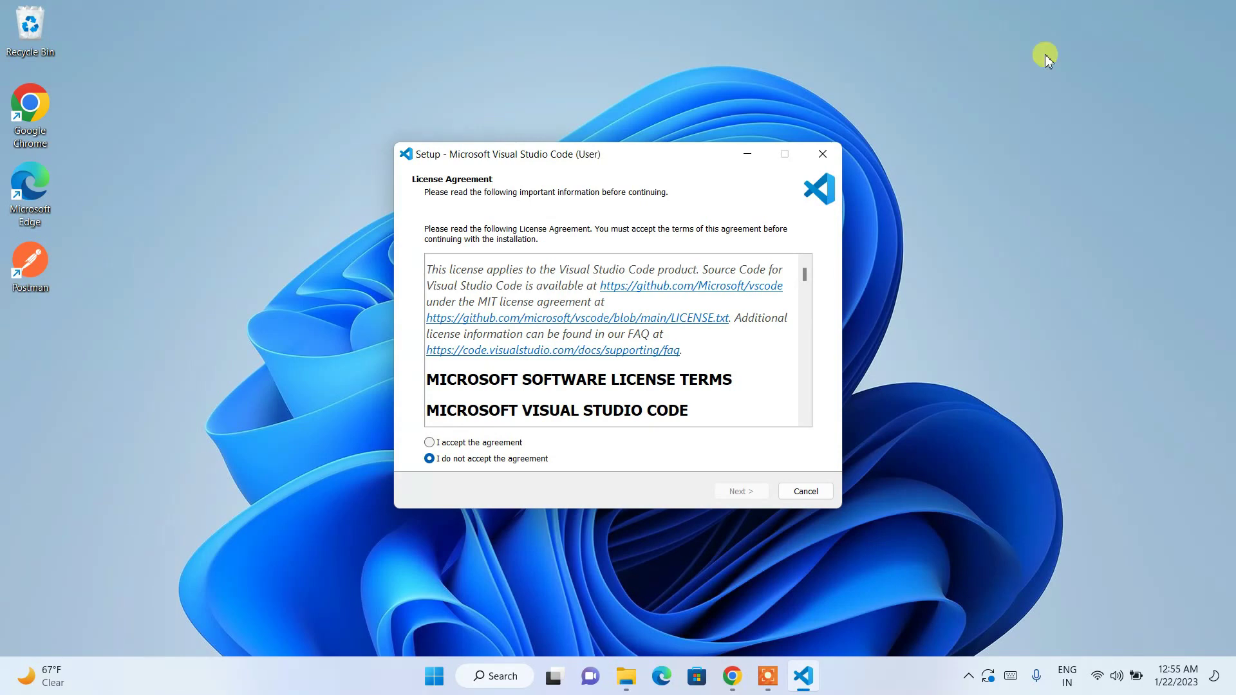
click(483, 444)
click(739, 492)
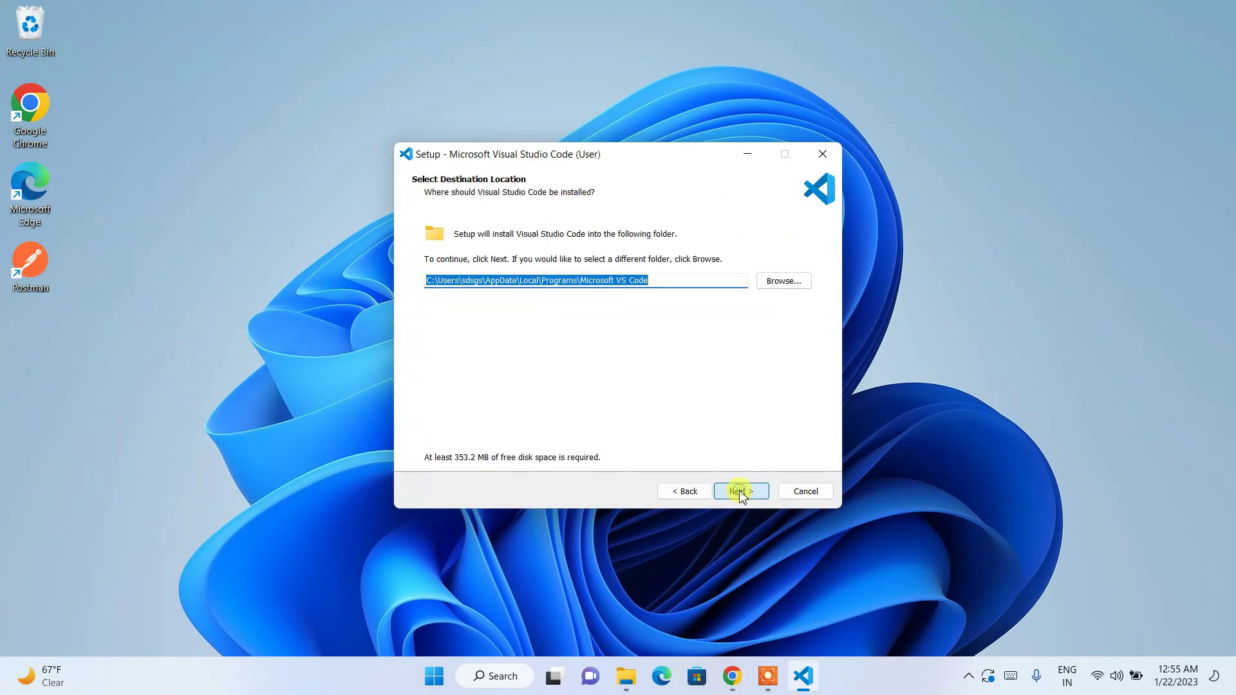
drag(649, 281, 373, 264)
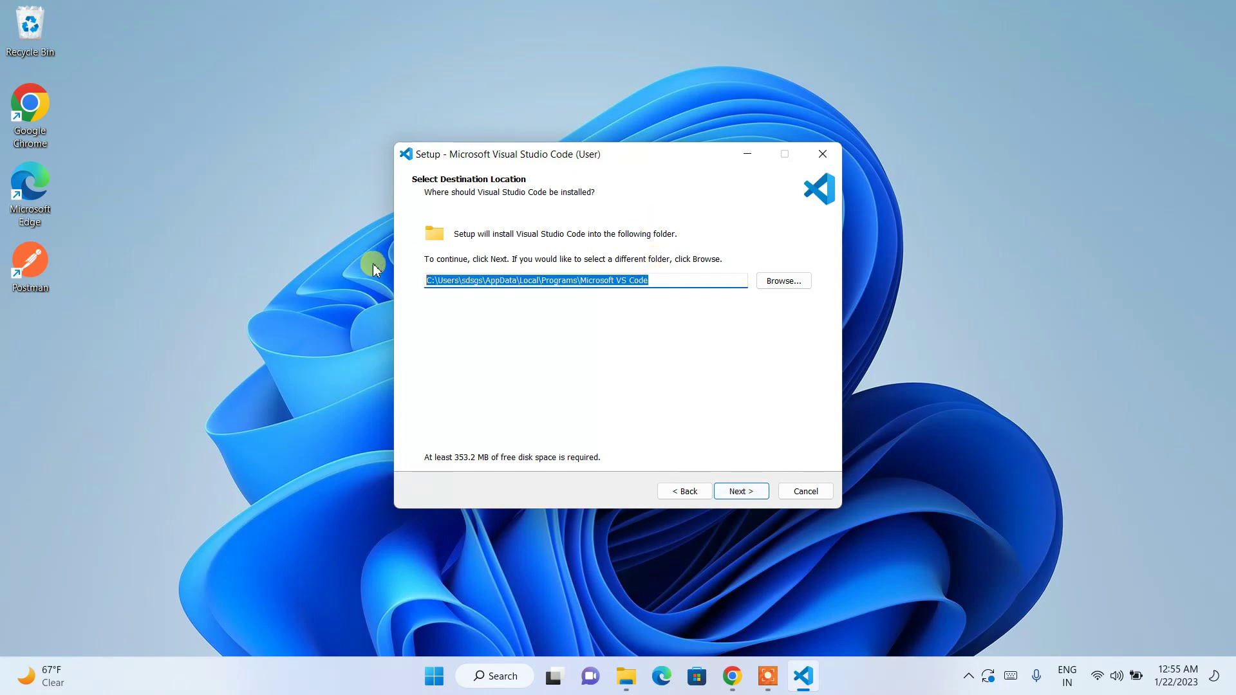
click(739, 492)
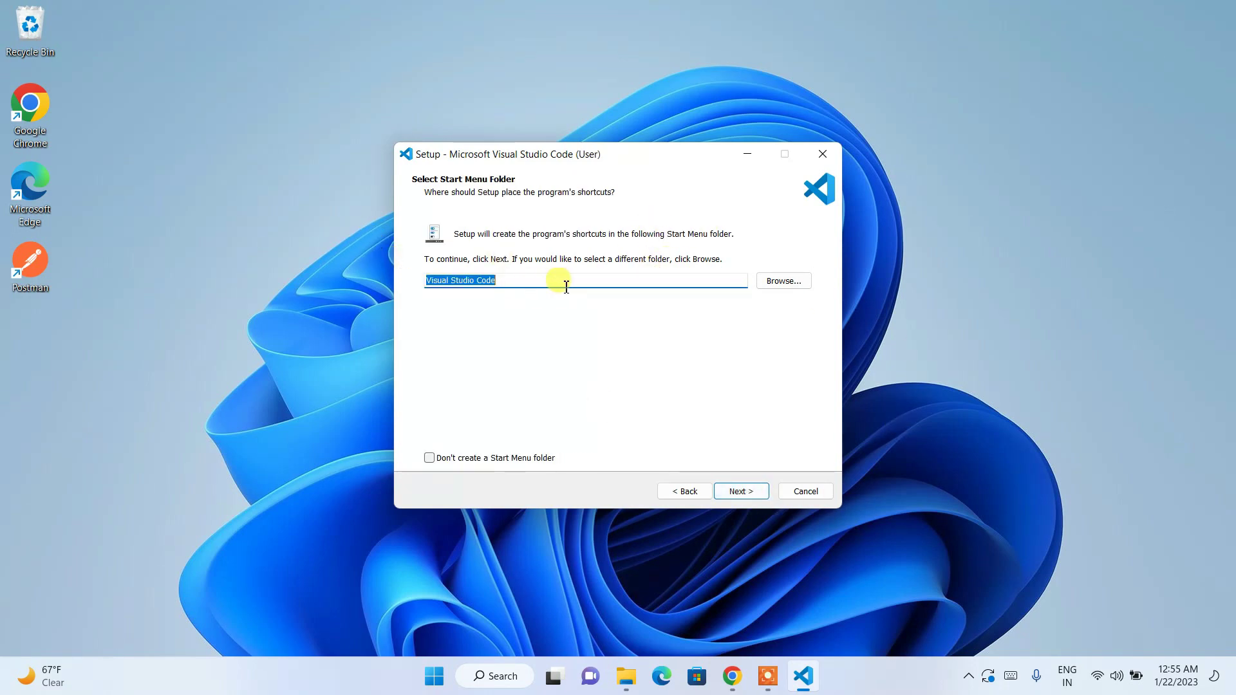
Keep the default Start Menu folder and additional tasks, then begin installing VS Code
click(753, 495)
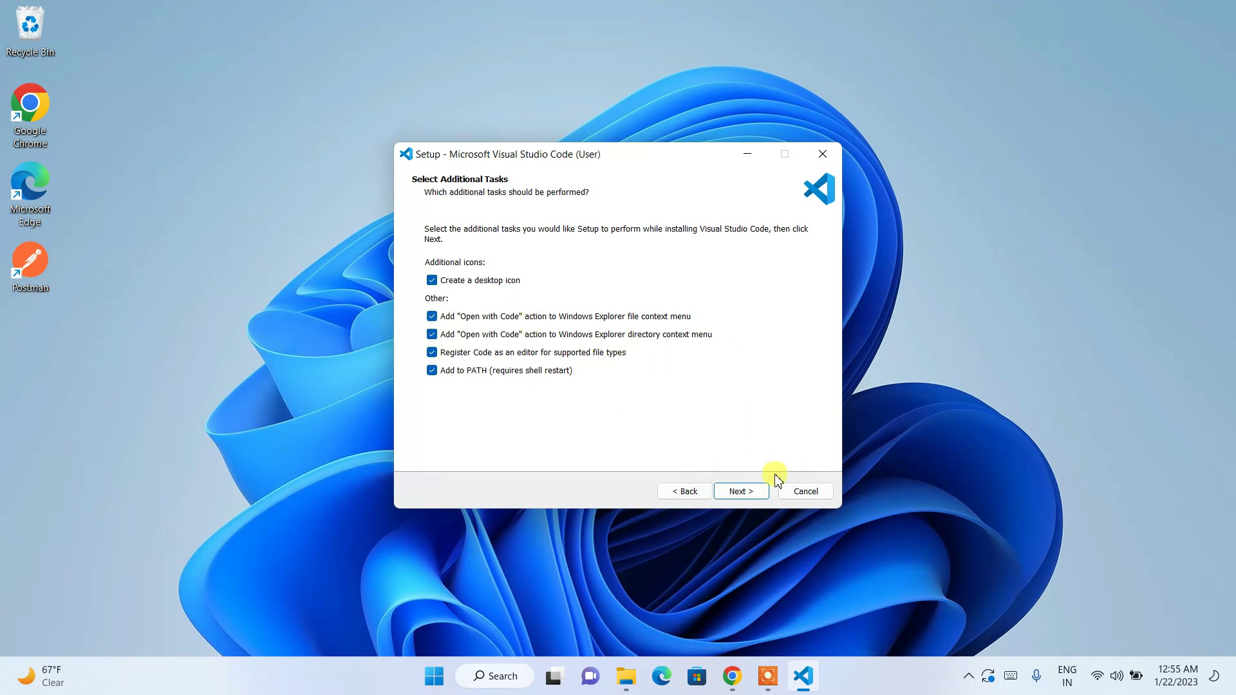
click(742, 492)
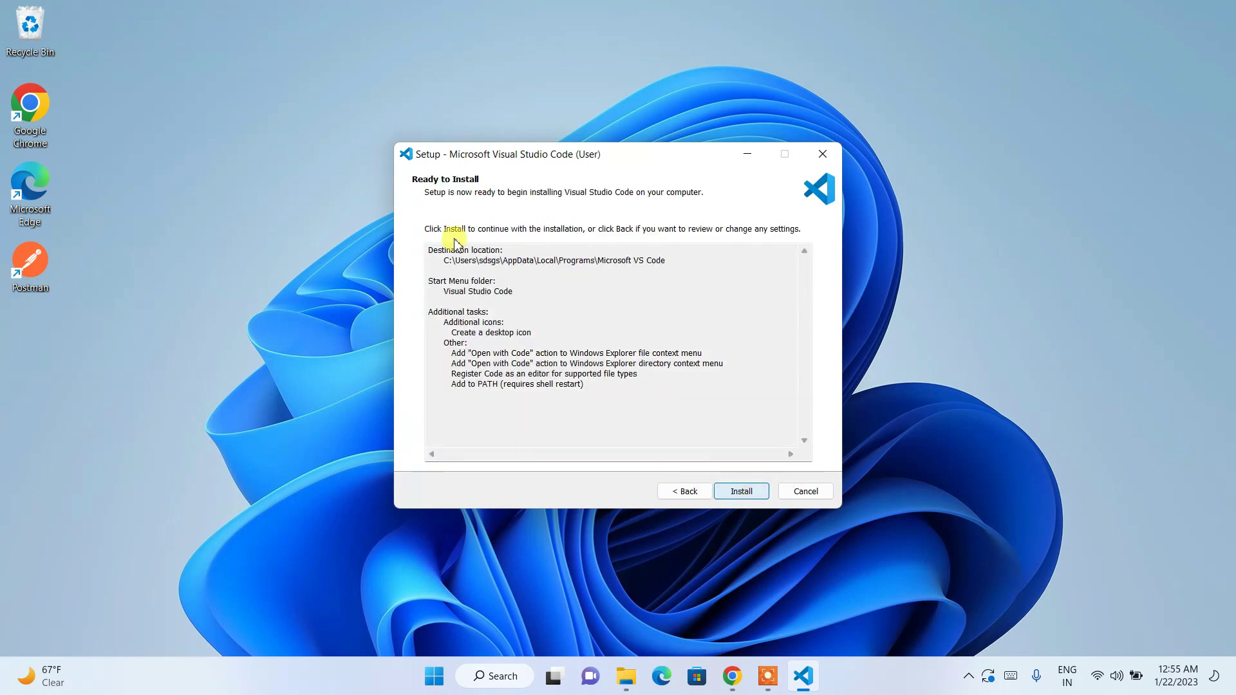
click(742, 492)
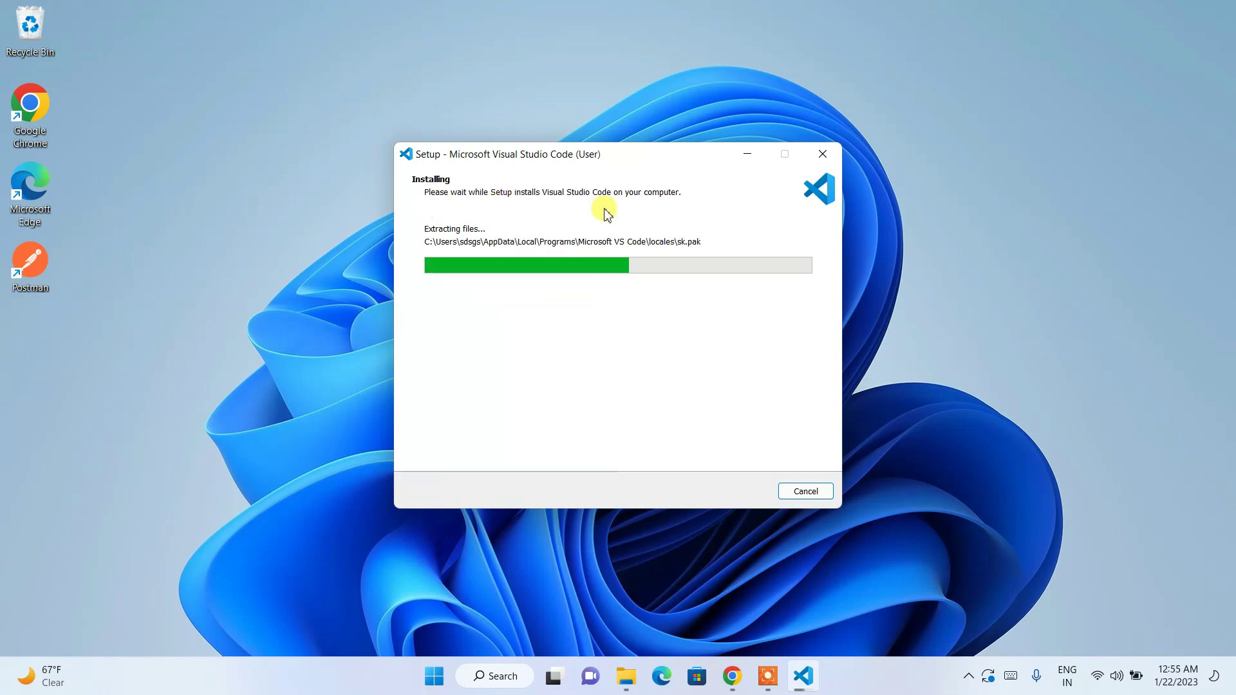
Open Command Prompt and run node --version, which reports v18.13.0
click(497, 675)
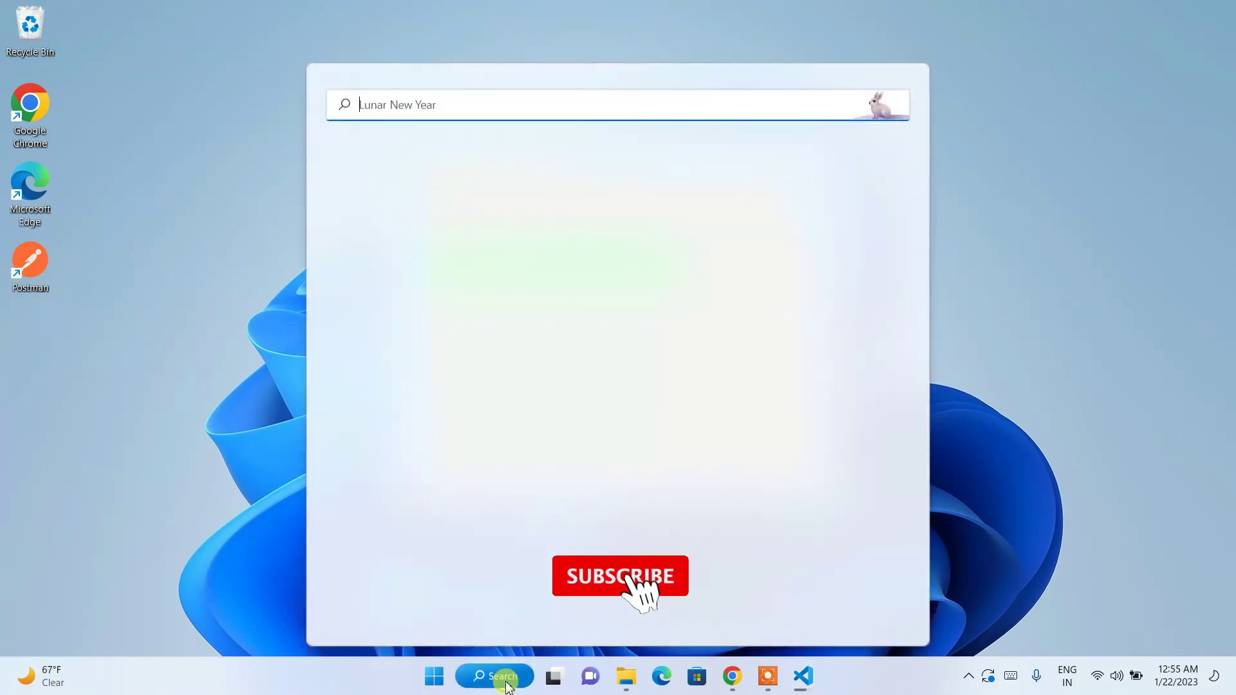
text(cmd)
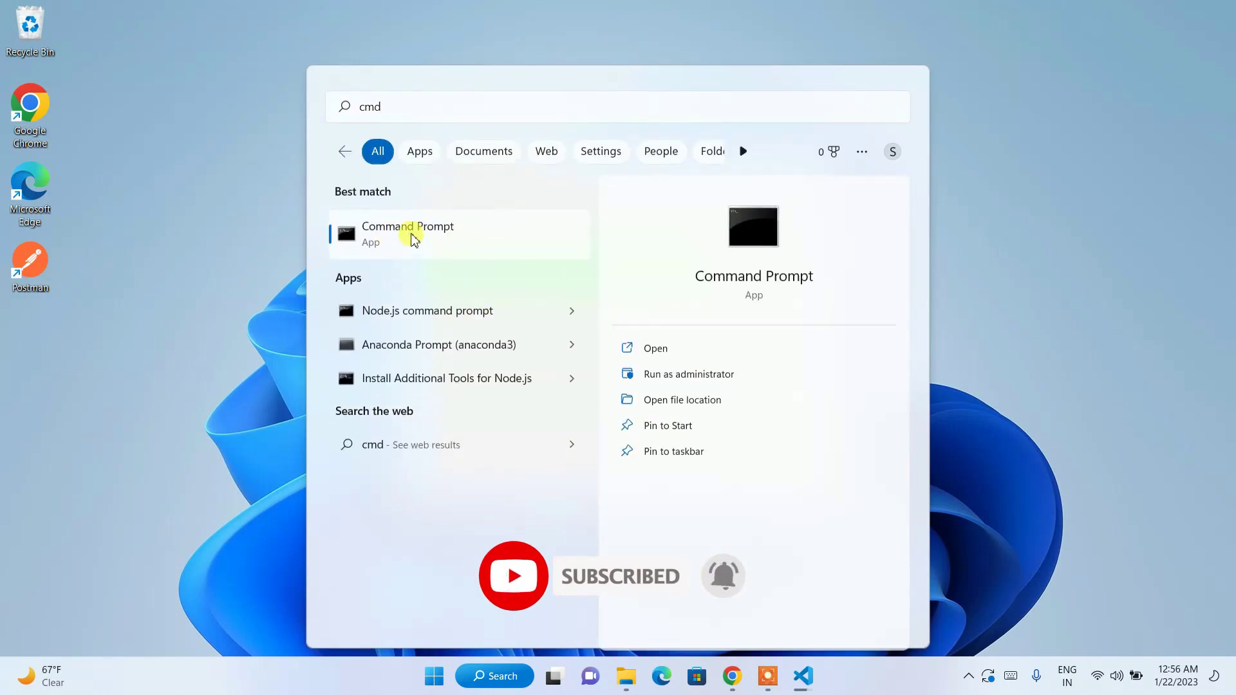
click(411, 233)
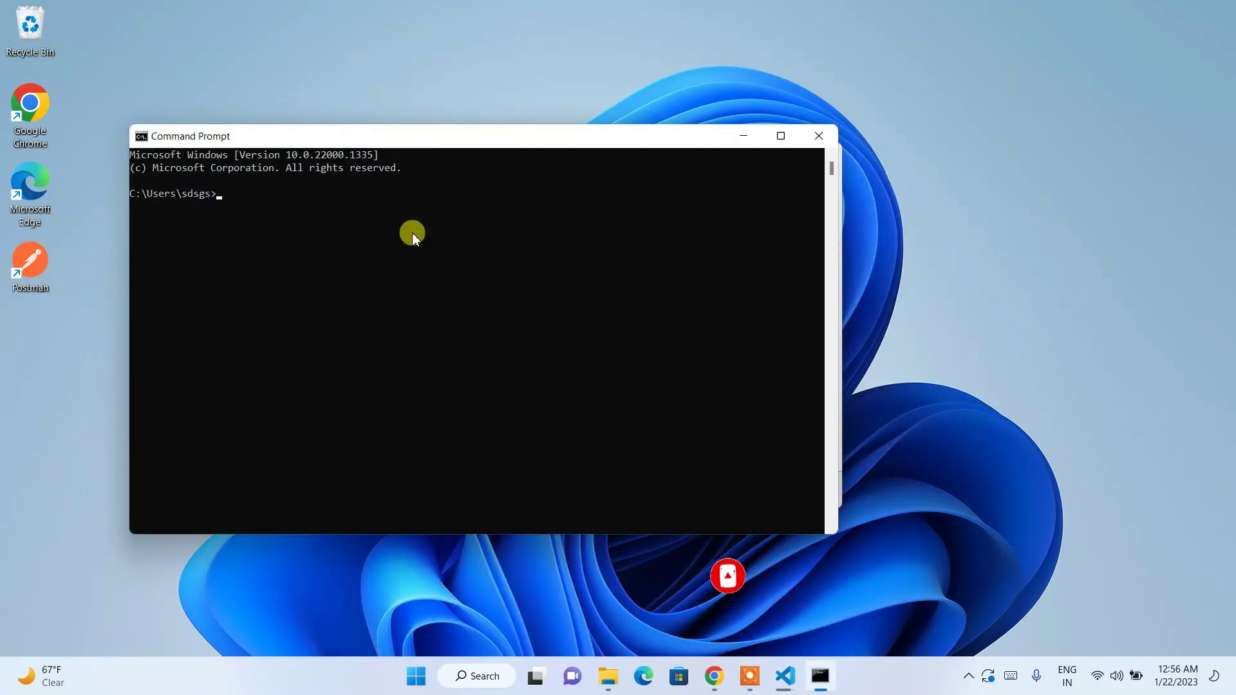
text(node --version)
key(Return)
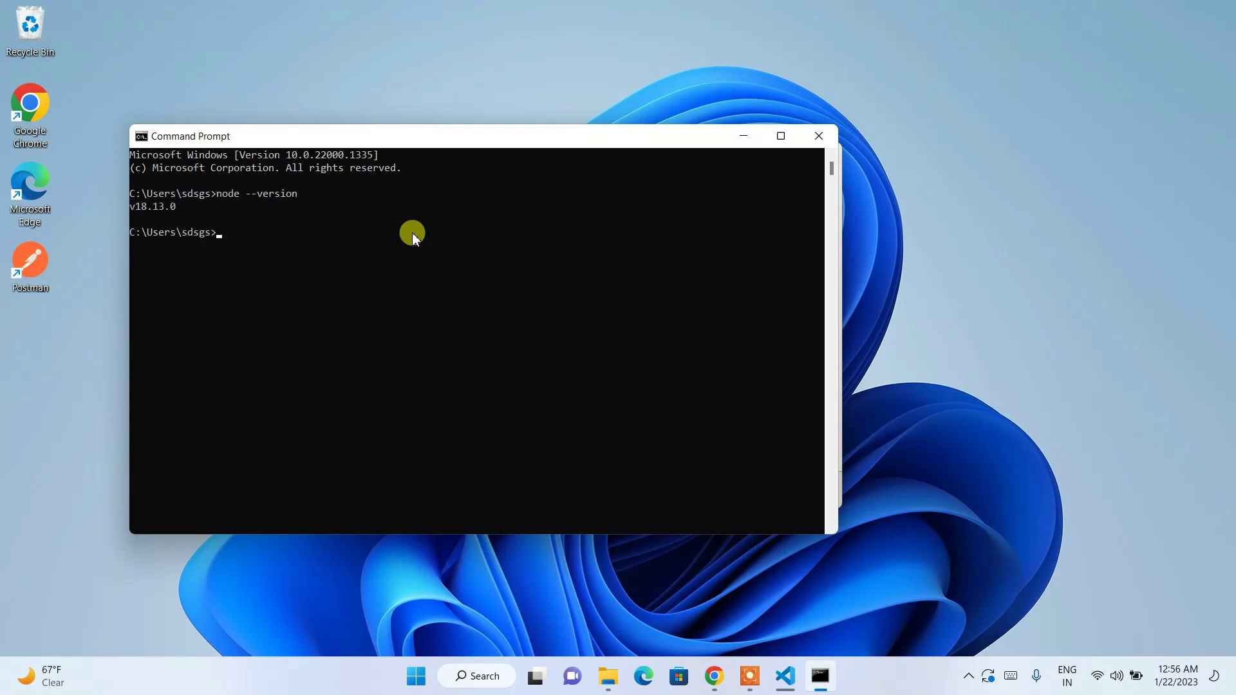
drag(185, 207, 114, 208)
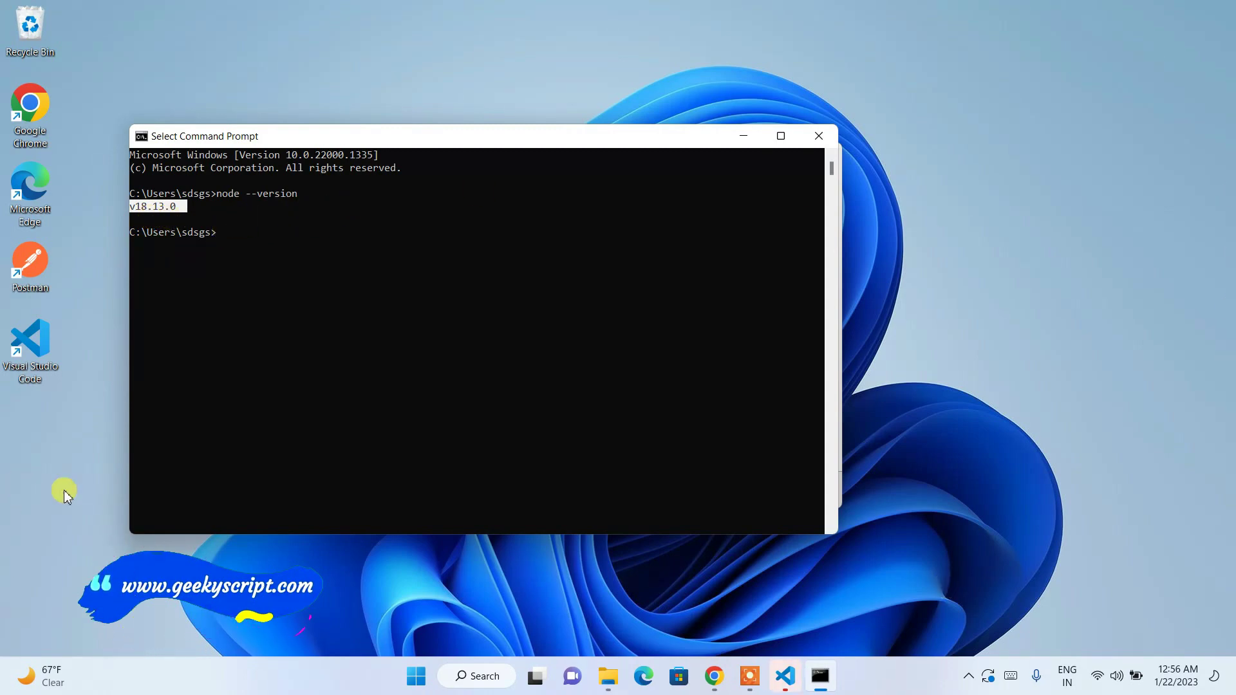
Finish the VS Code setup, let the editor launch once, then close it
click(785, 676)
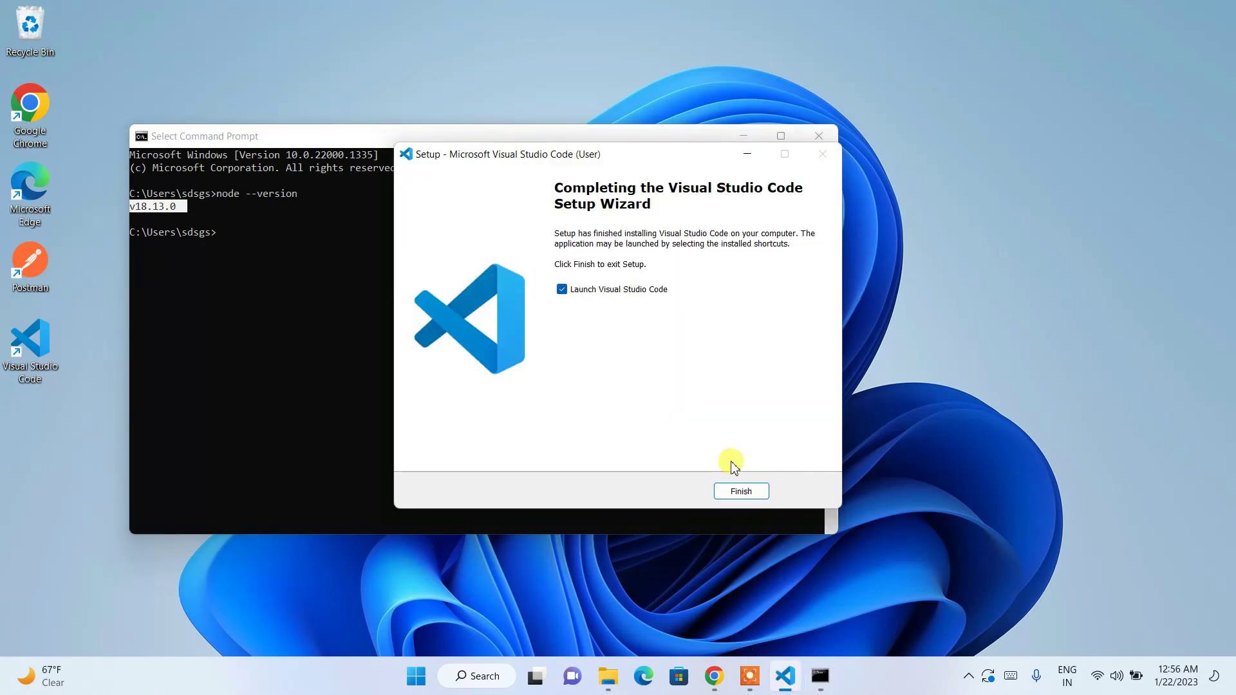
click(741, 491)
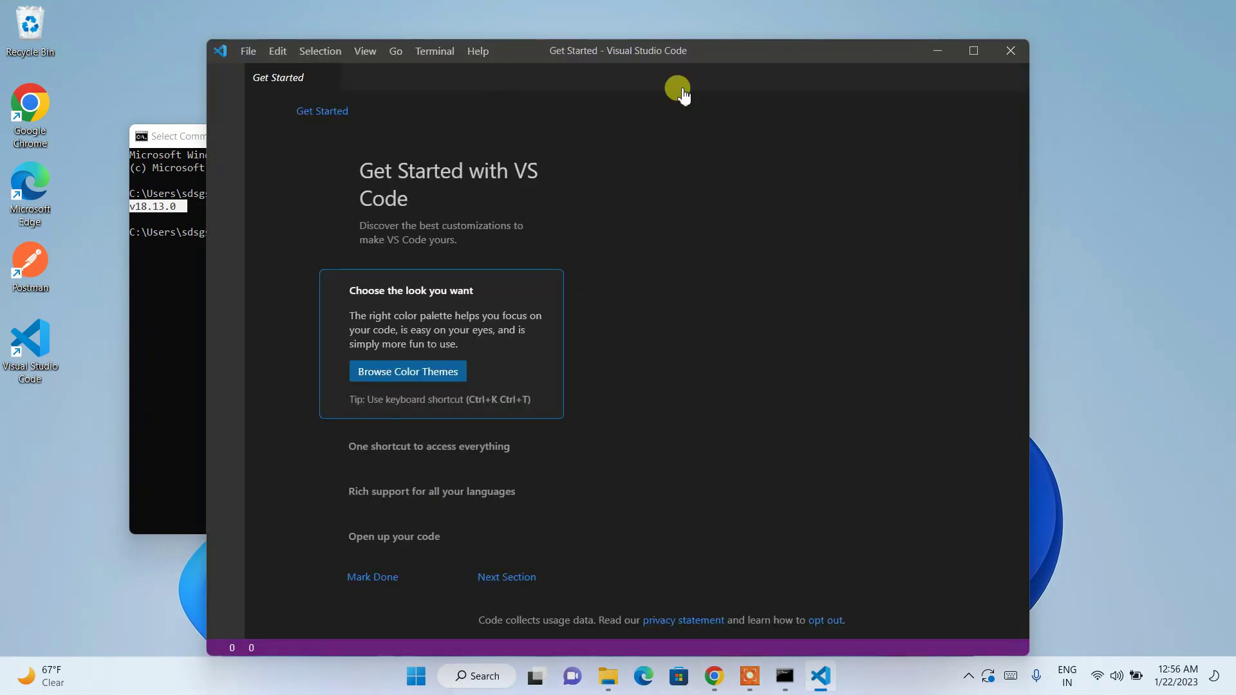
click(1011, 52)
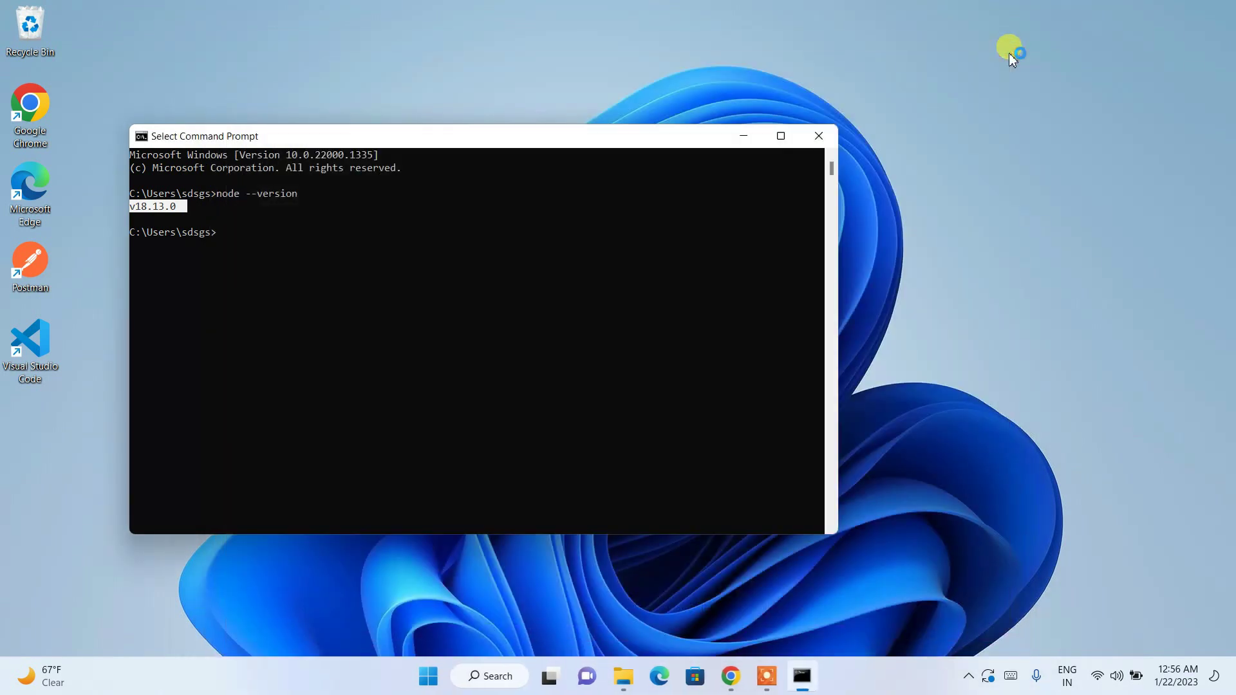
click(310, 248)
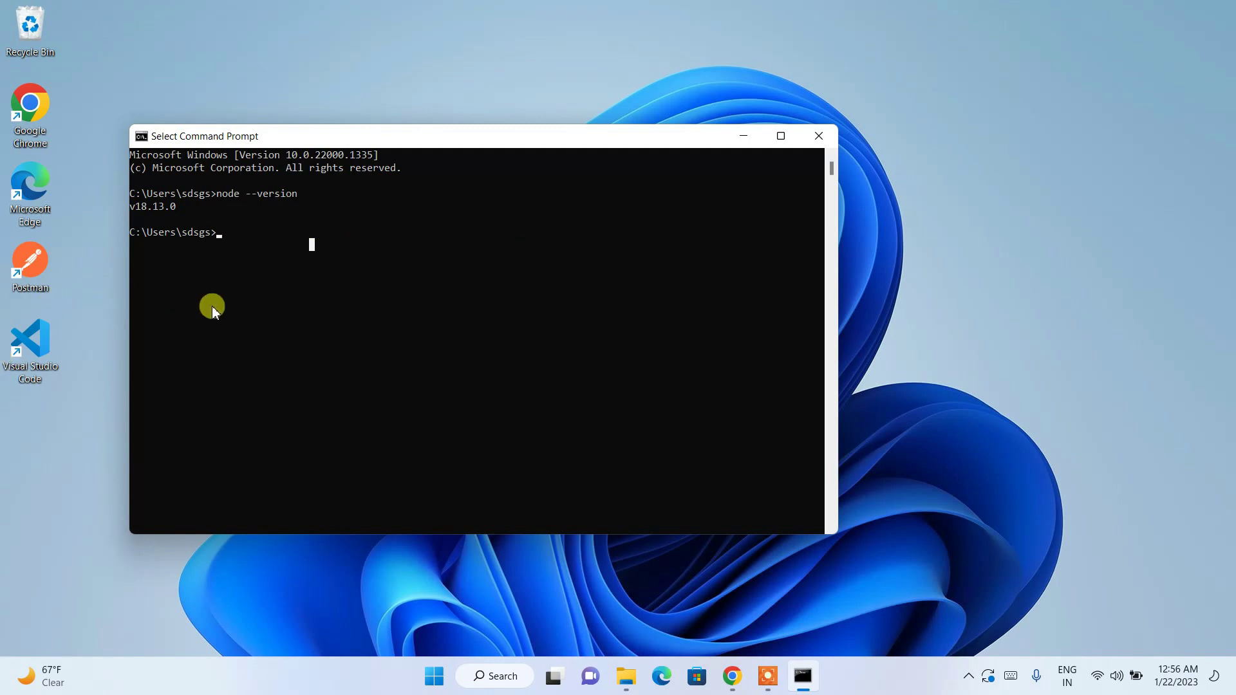
text(npm install)
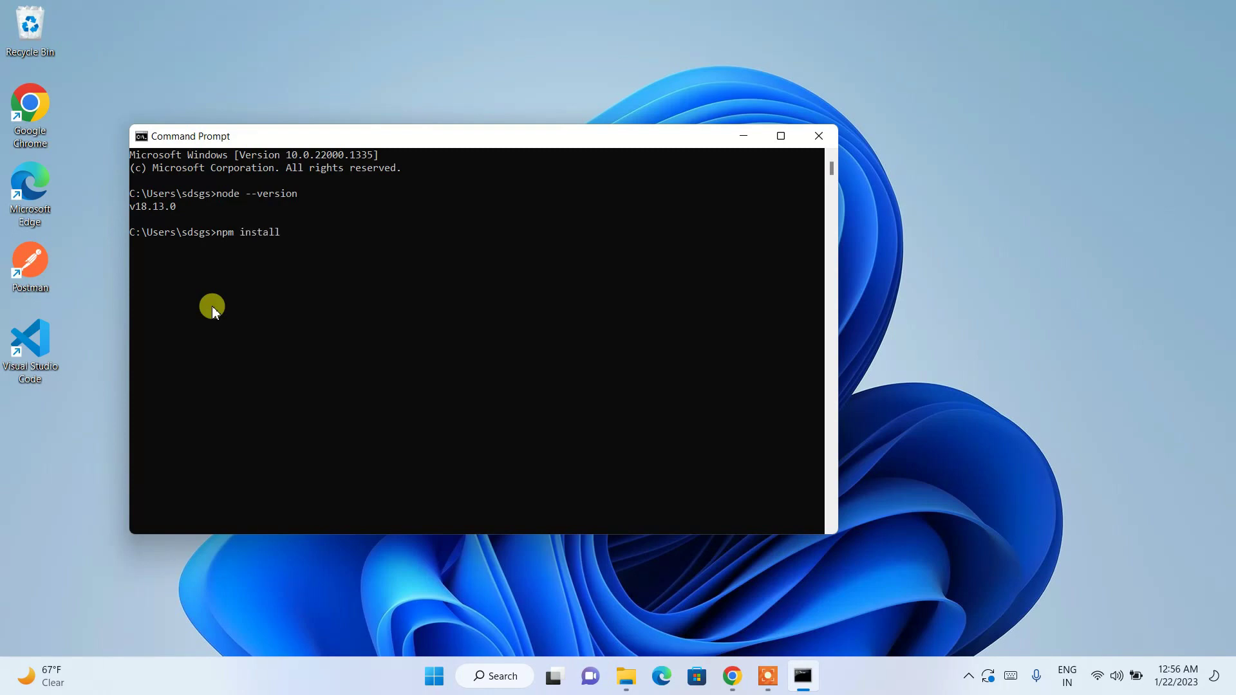
text( -g)
text(@angulat)
key(BackSpace)
text(r/cli)
key(Return)
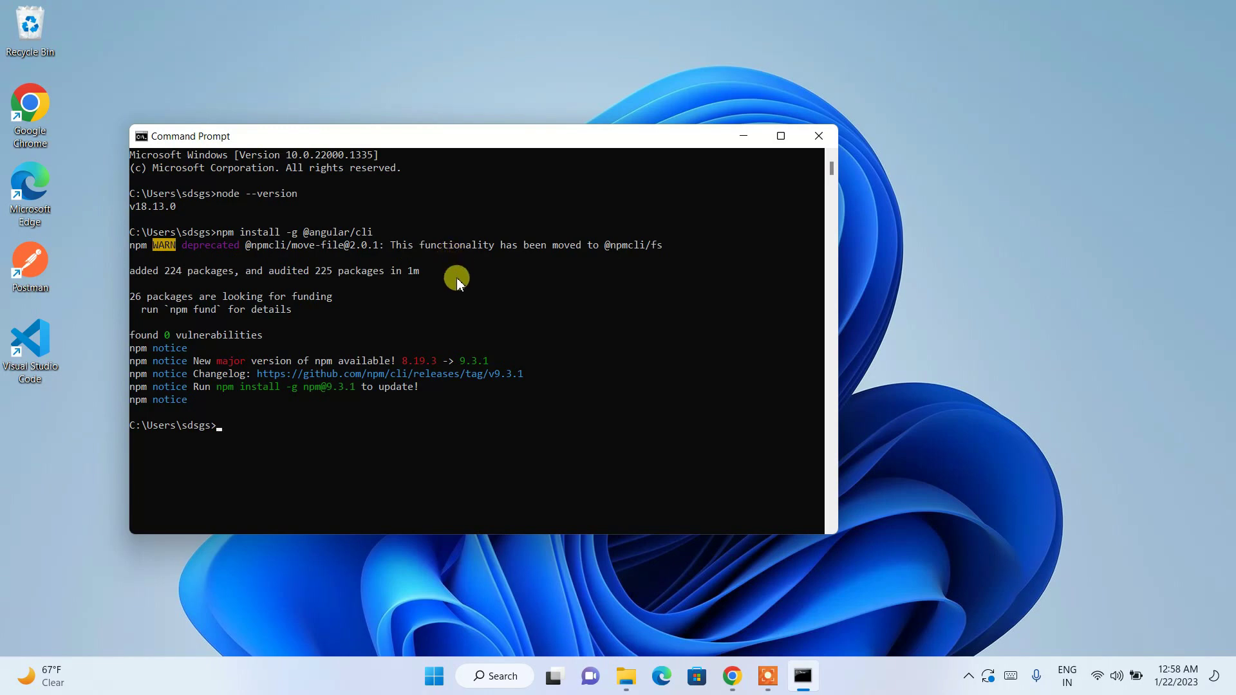
text(ng v)
Run ng v, answer y to analytics, confirm CLI 15.1.2 on Node 18.13.0, then close
key(Return)
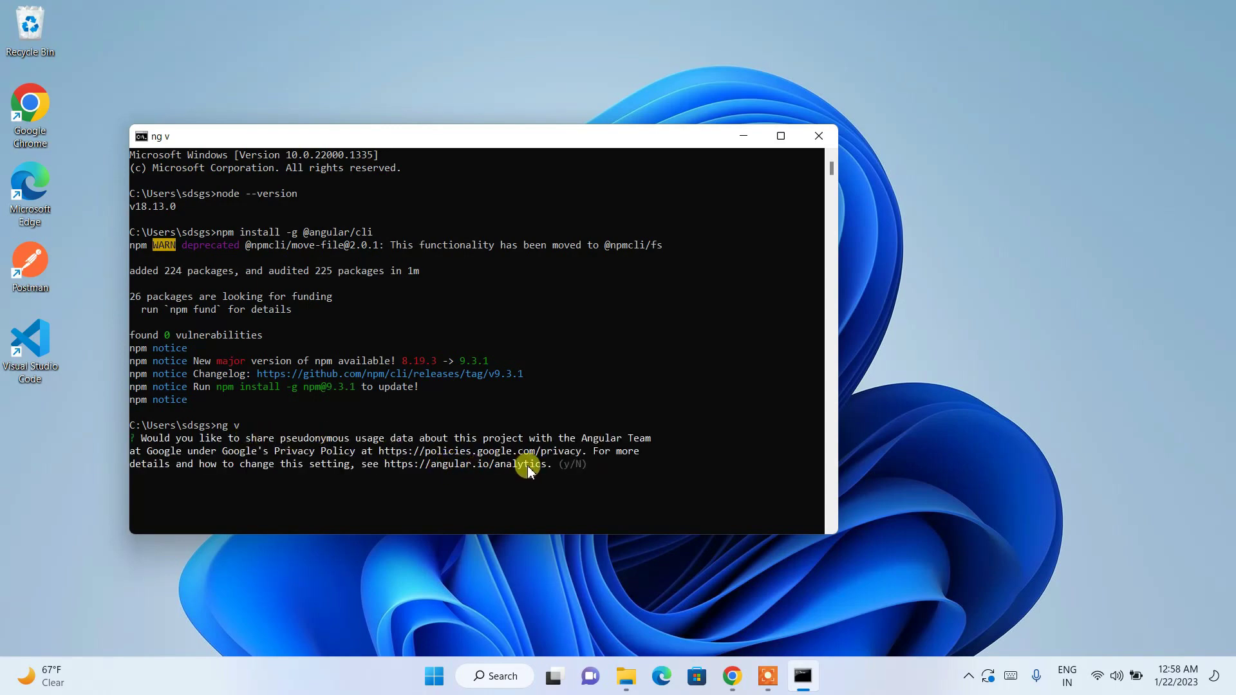
text(y)
key(Return)
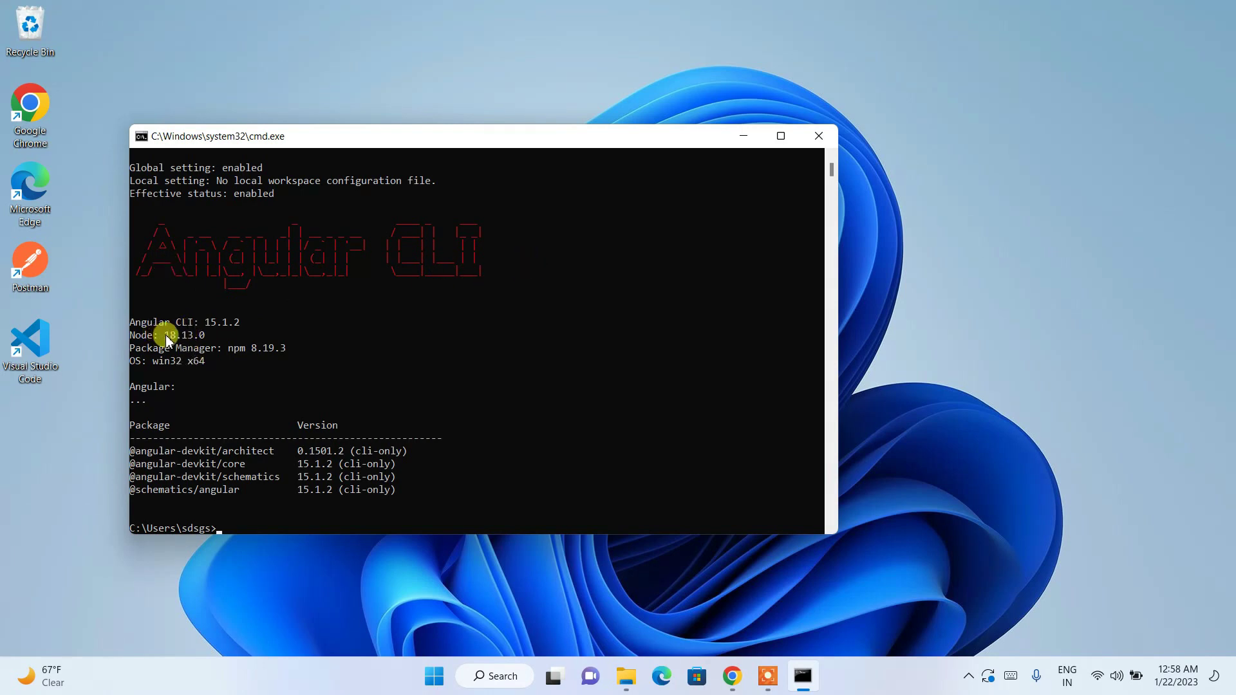
click(208, 323)
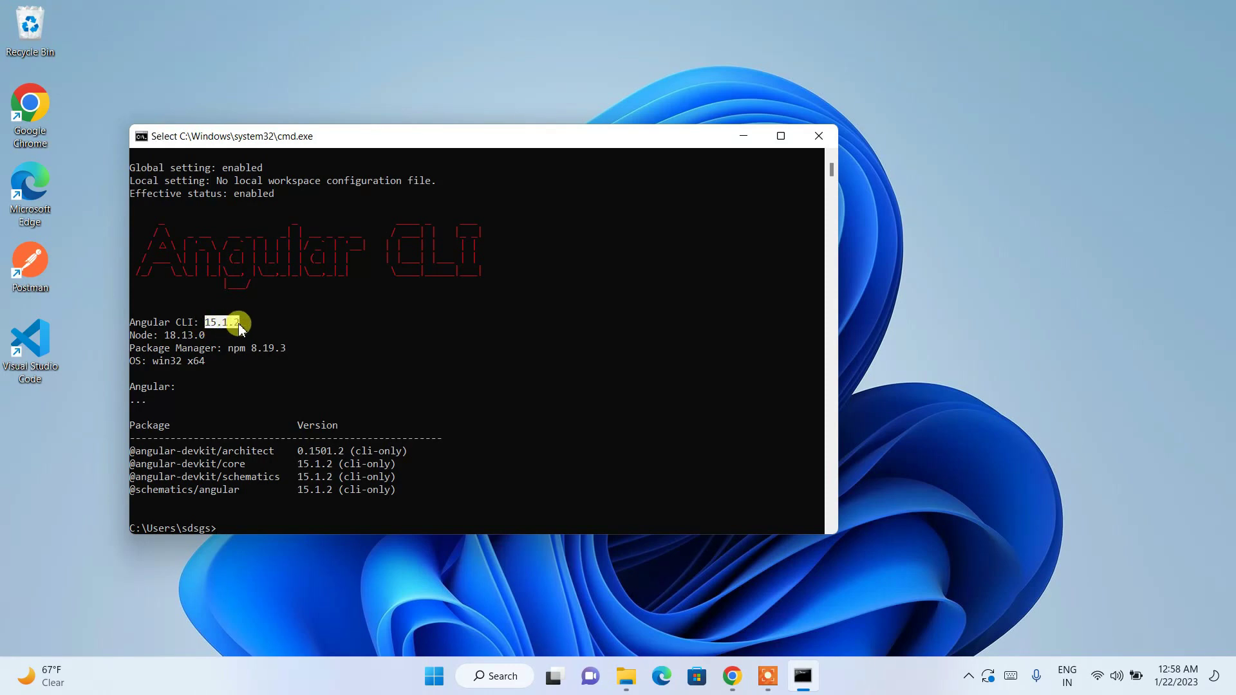
drag(161, 335, 247, 341)
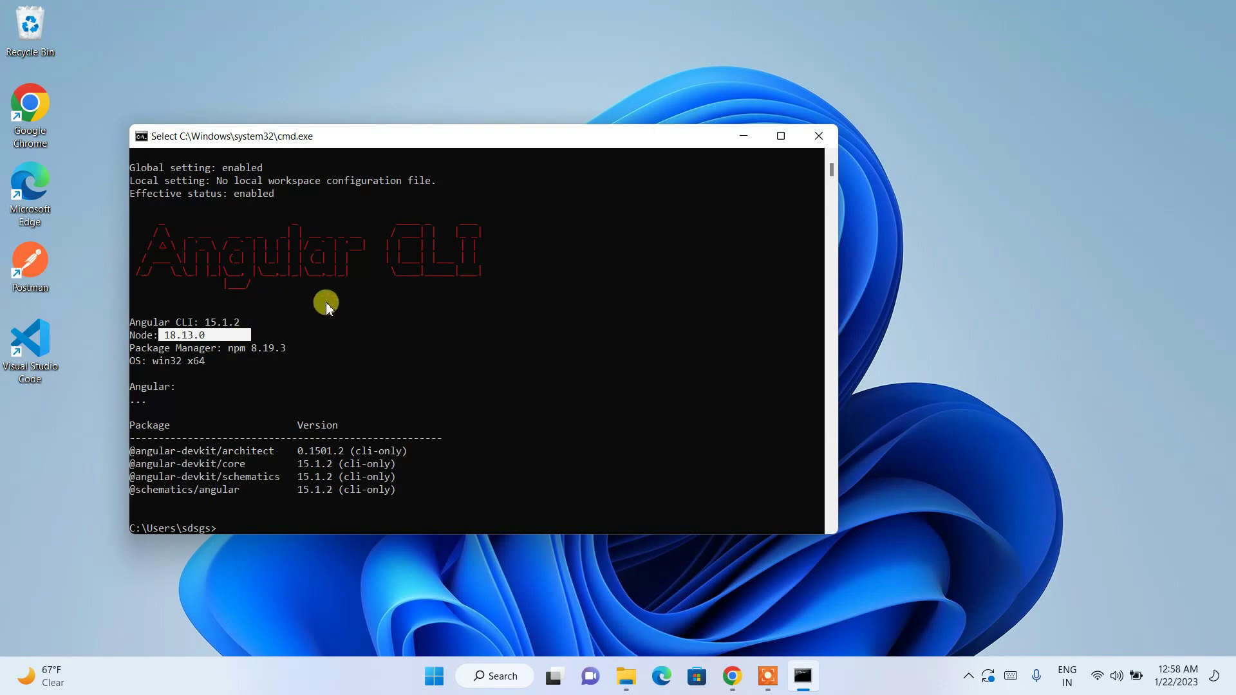
click(825, 137)
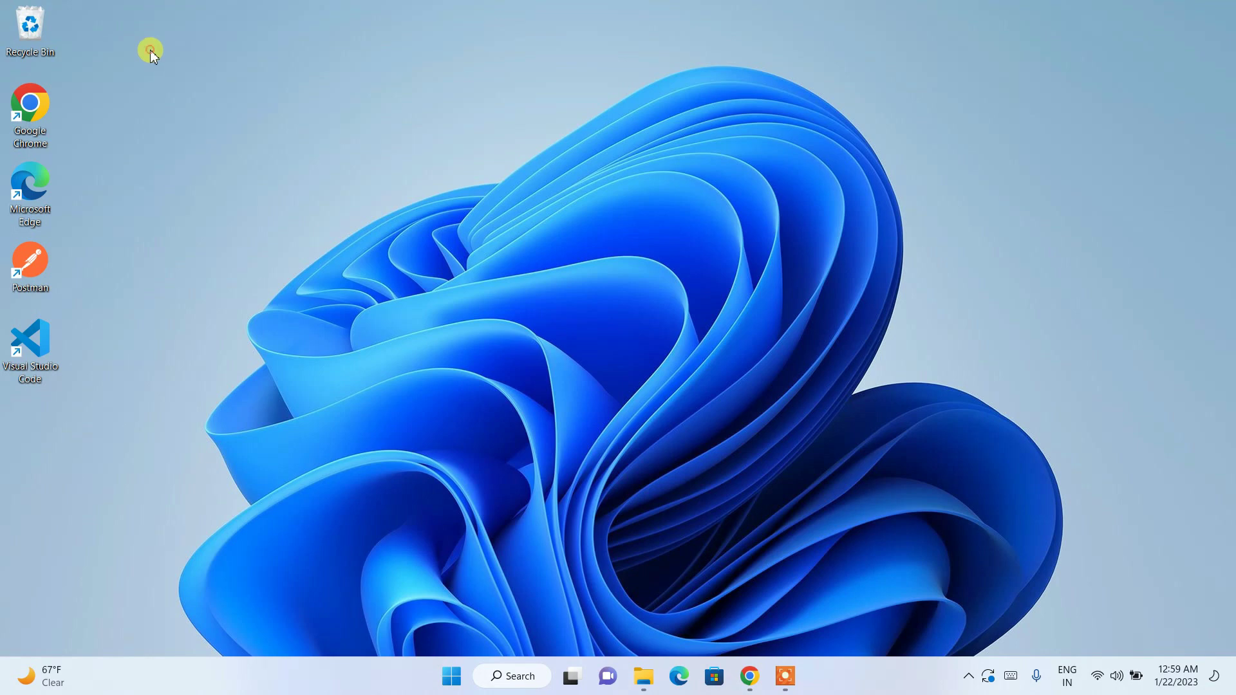
Create a new folder on the desktop named Angular-projects
right_click(151, 51)
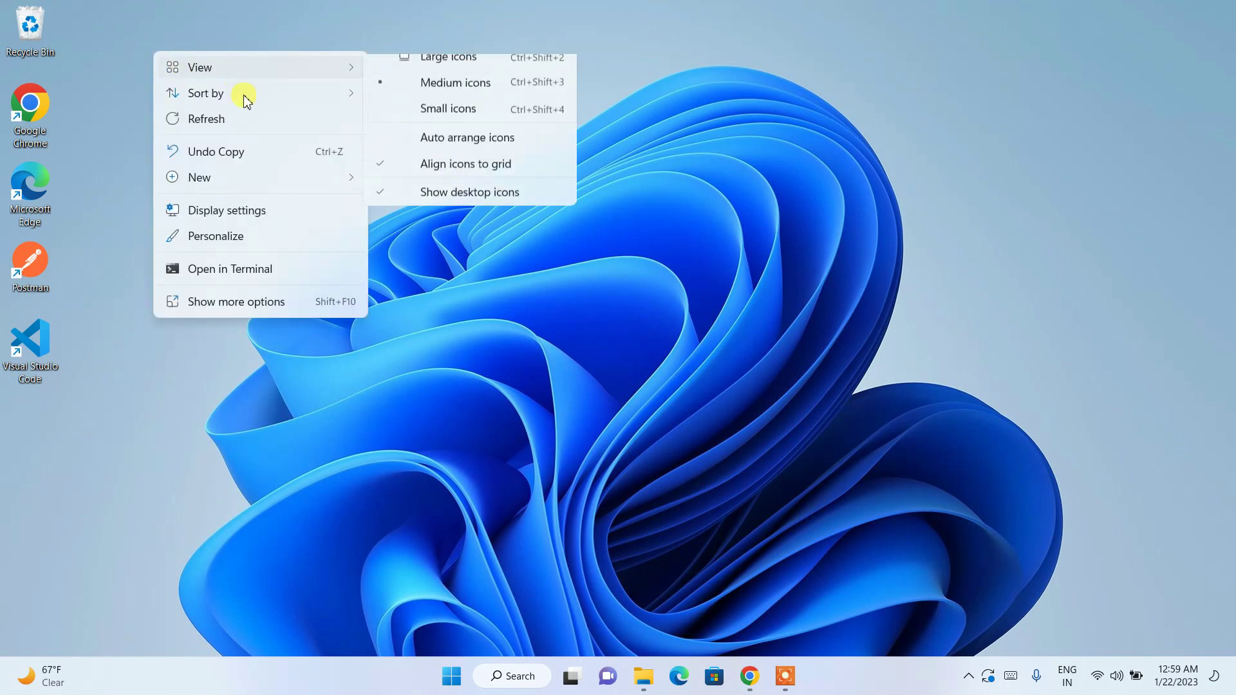
click(417, 185)
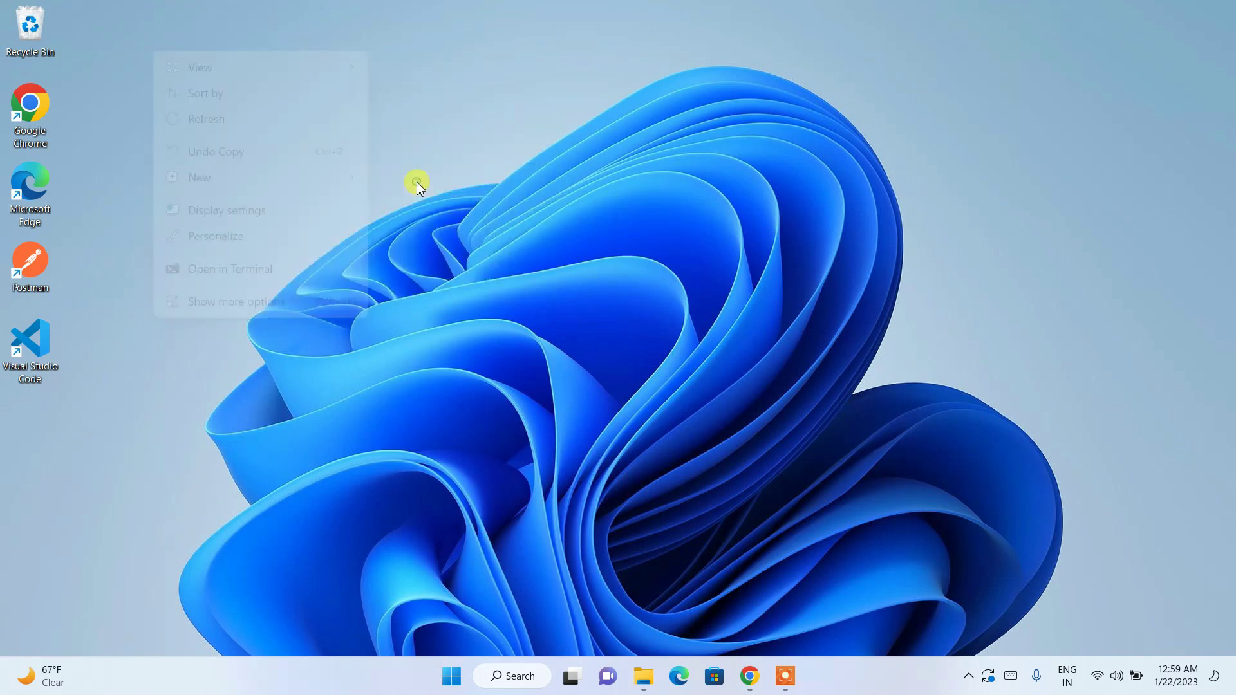
text(Ang)
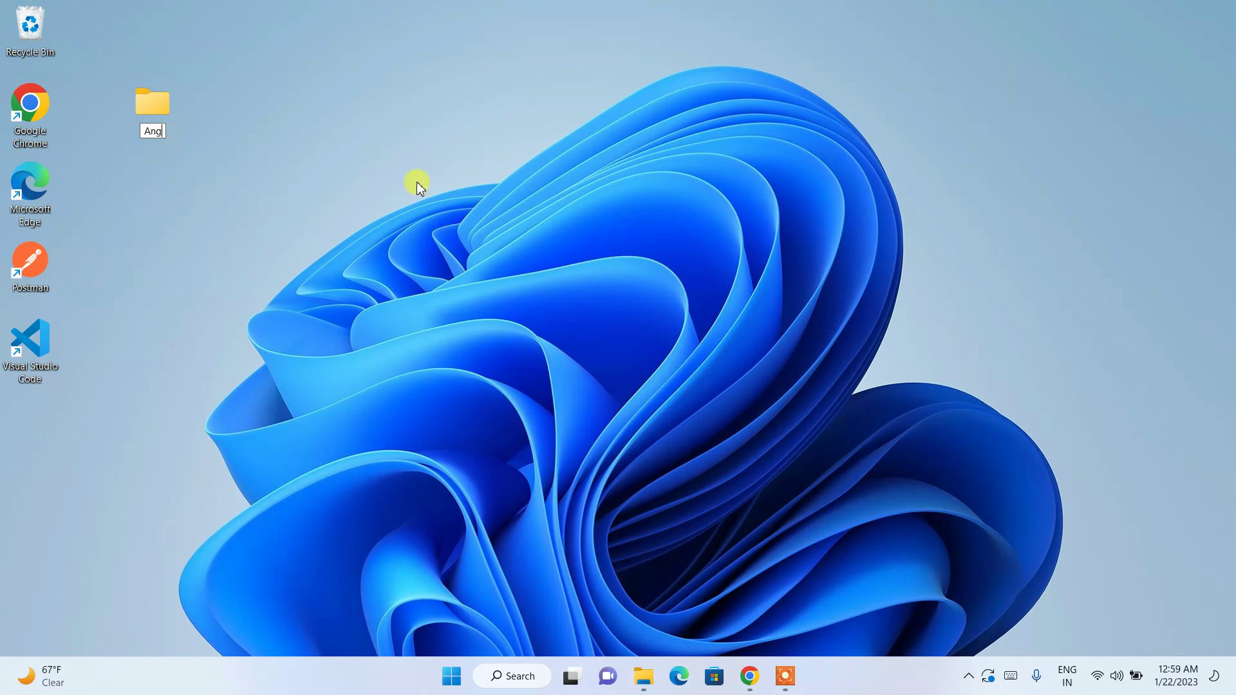
text(ular-projects)
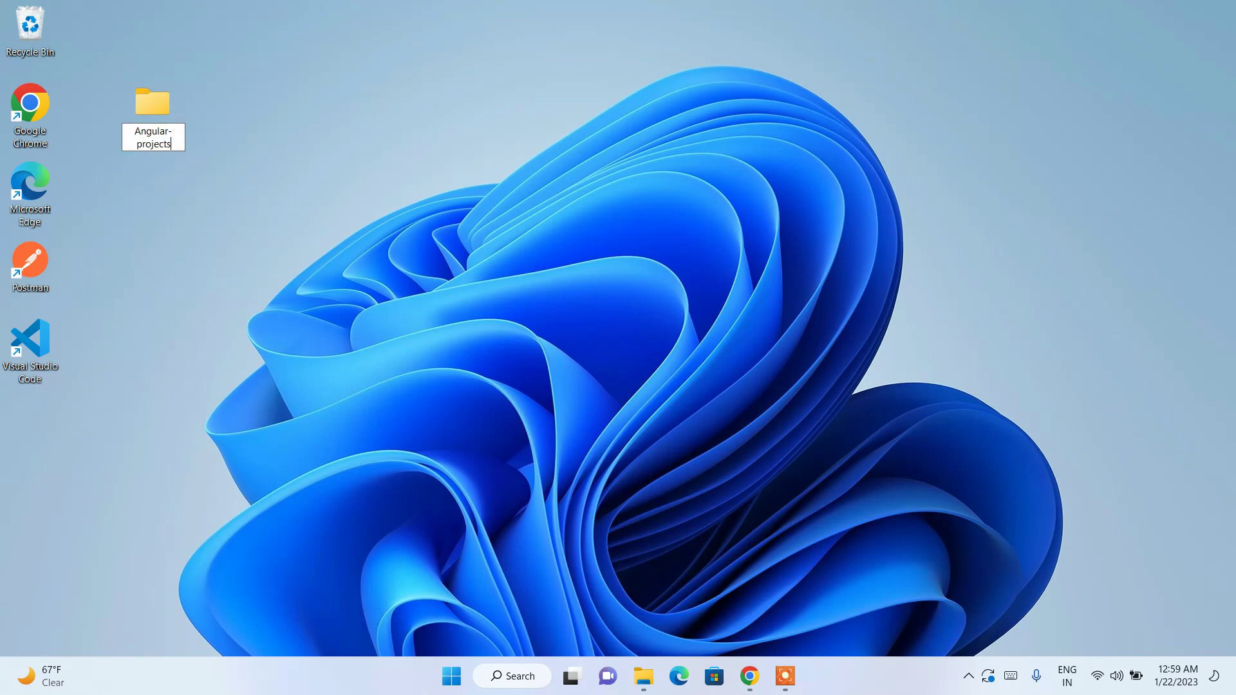
key(Return)
key(Return)
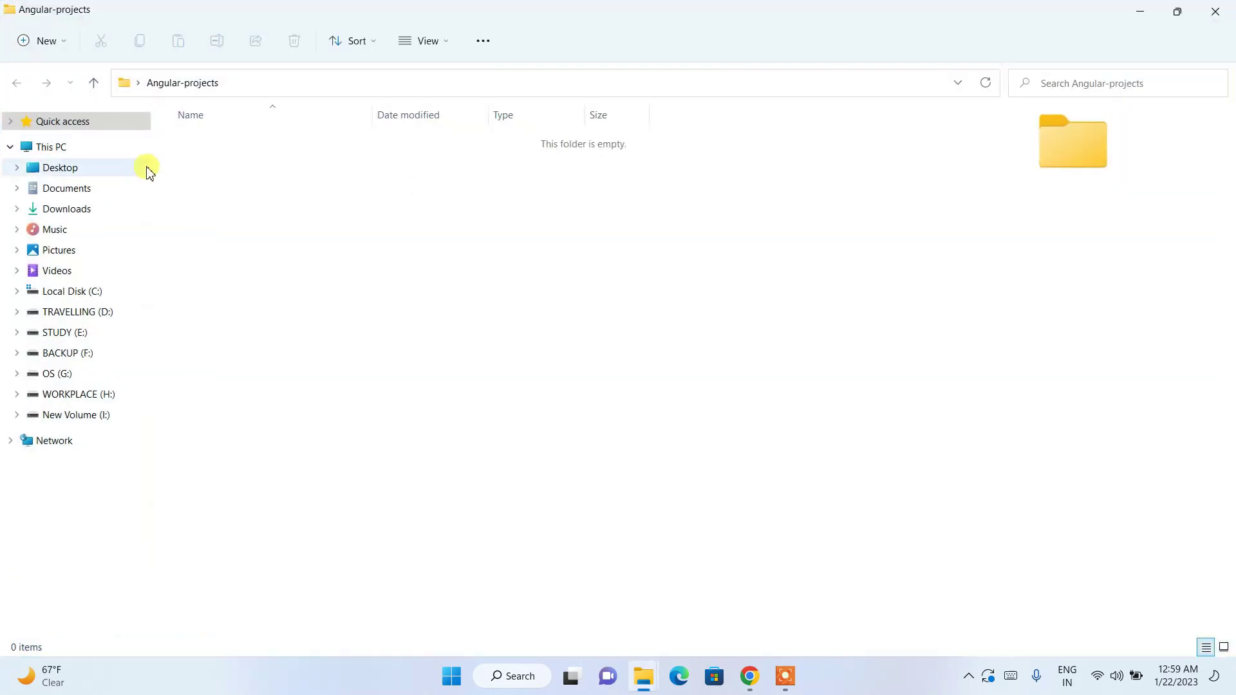
Open a Command Prompt inside Angular-projects by entering cmd in its address bar
click(303, 88)
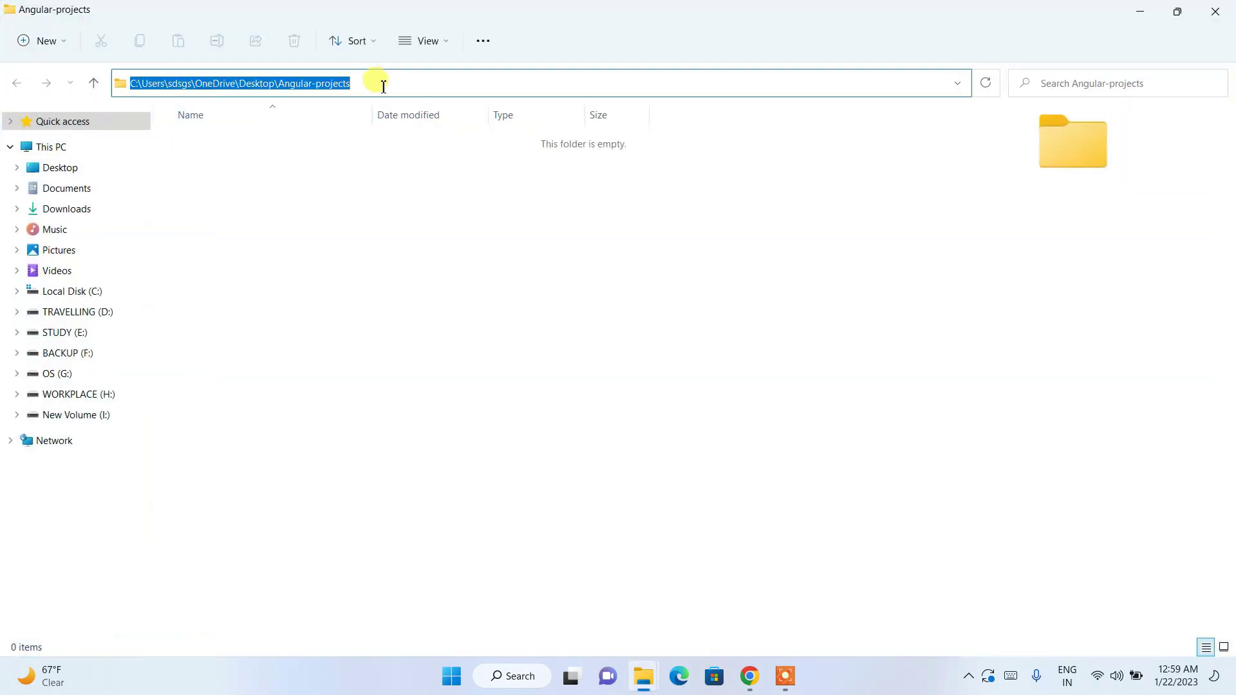
text(cmd)
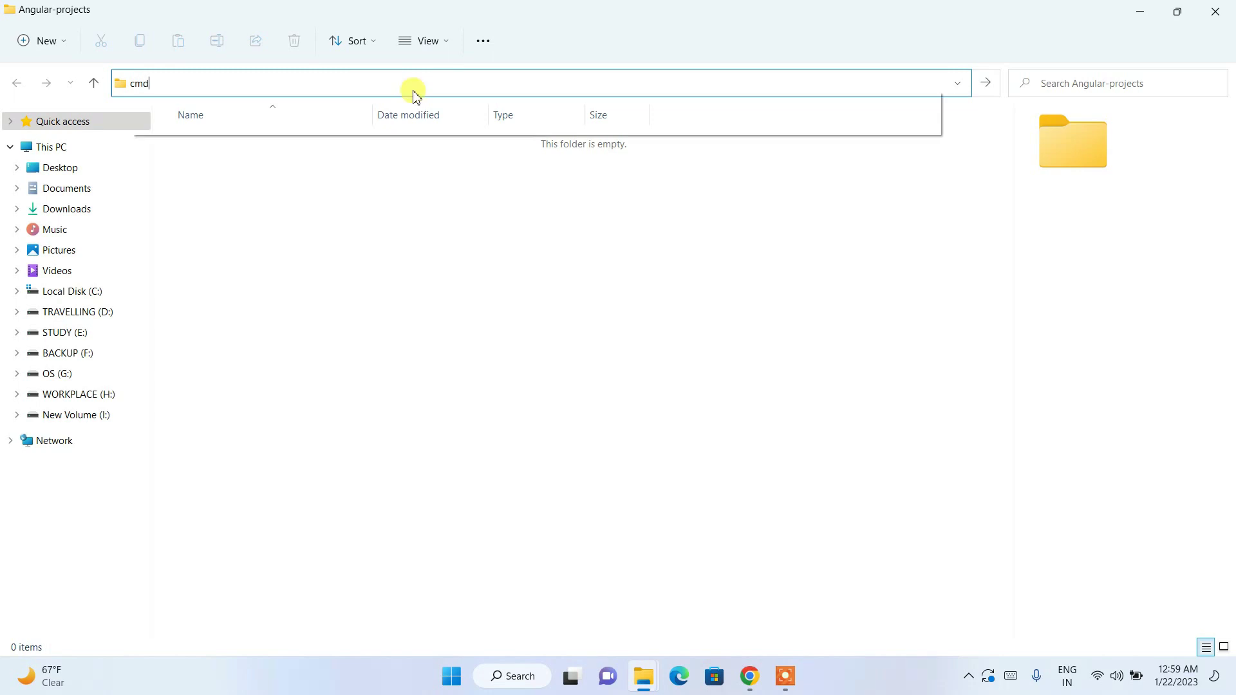
key(Return)
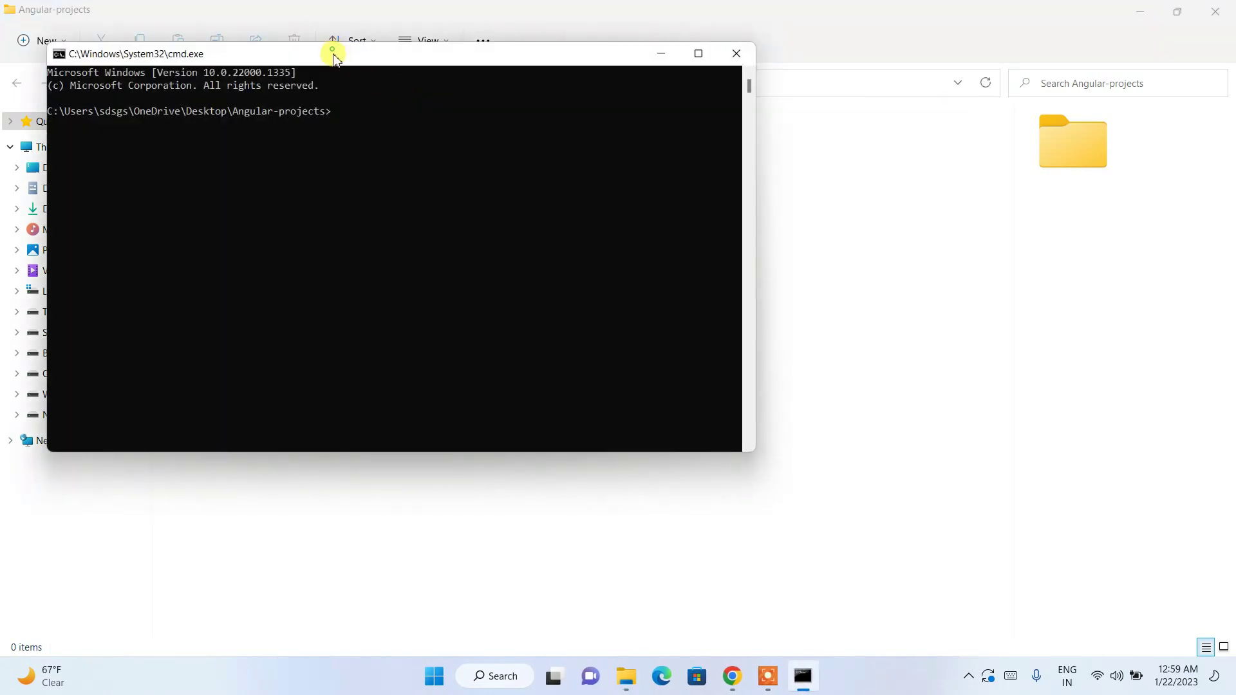
Run ng new hello-angular, declining Angular routing and accepting CSS as the stylesheet format
drag(331, 51, 418, 170)
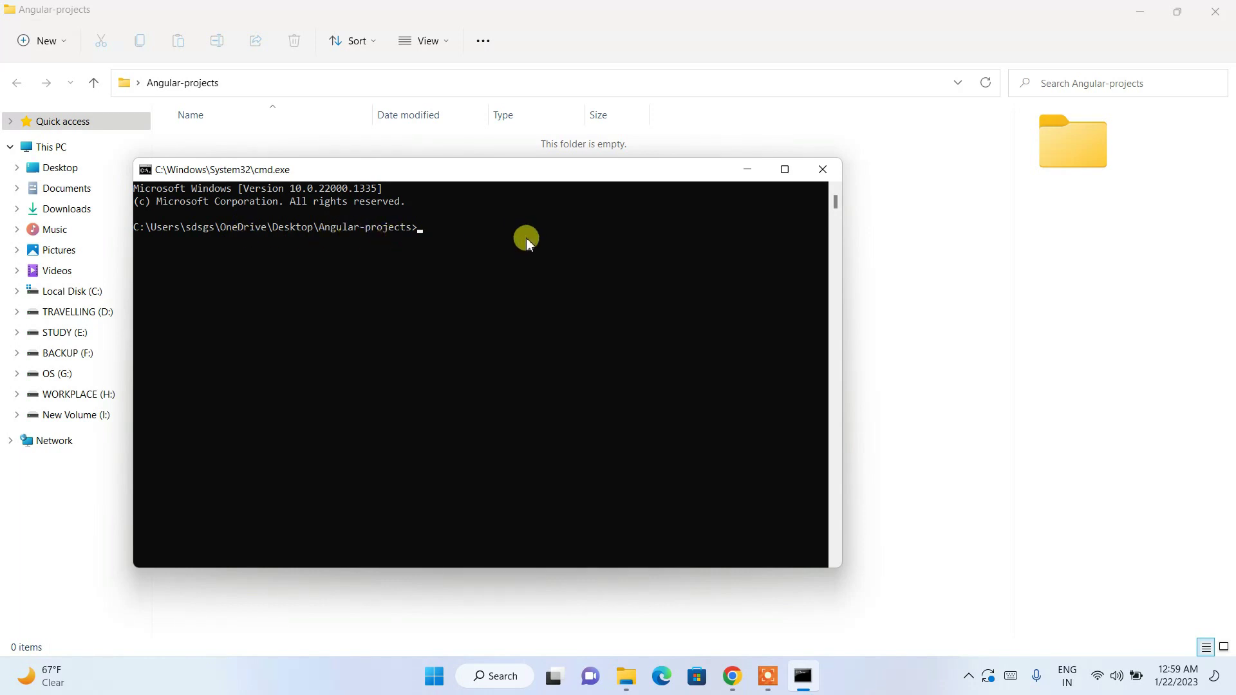
text(ng new hell)
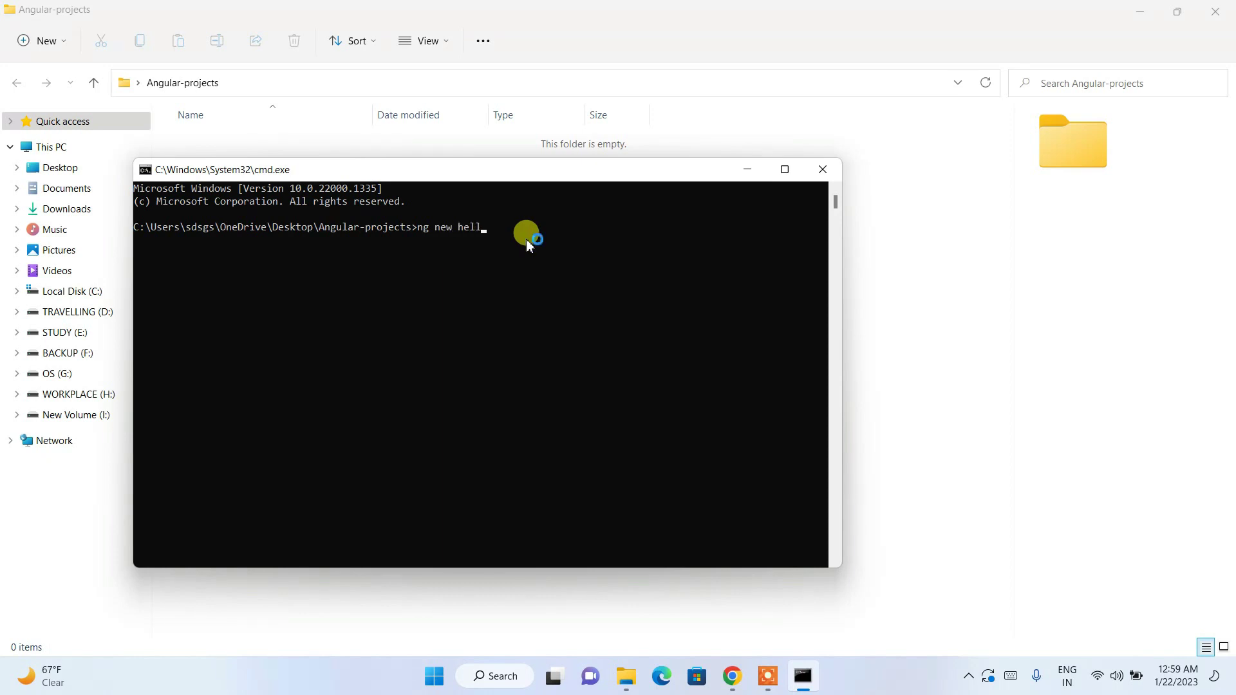
text(o-angular)
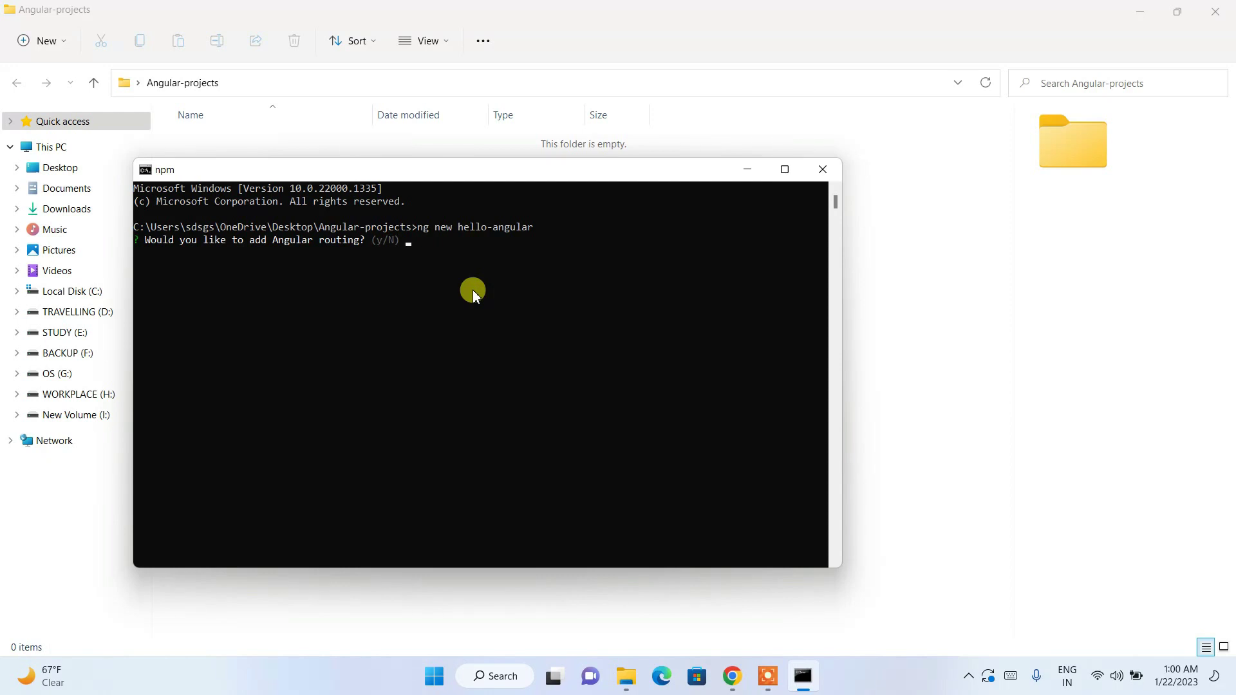
text(n)
key(Return)
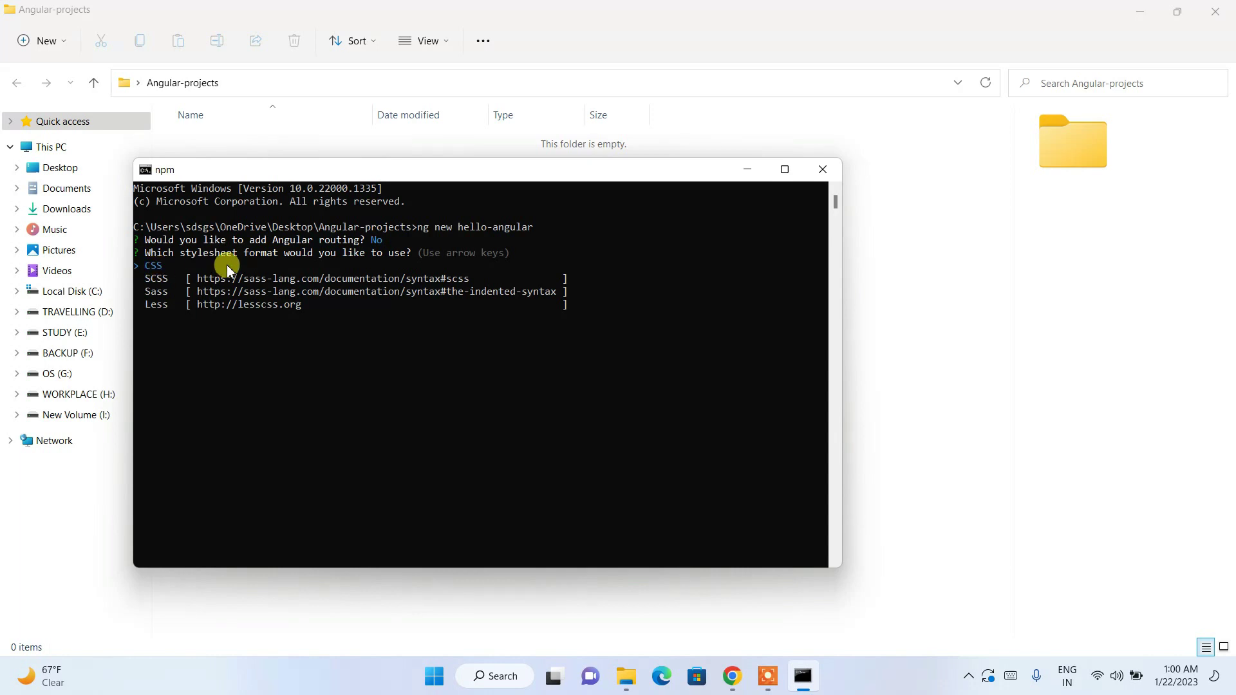
key(Return)
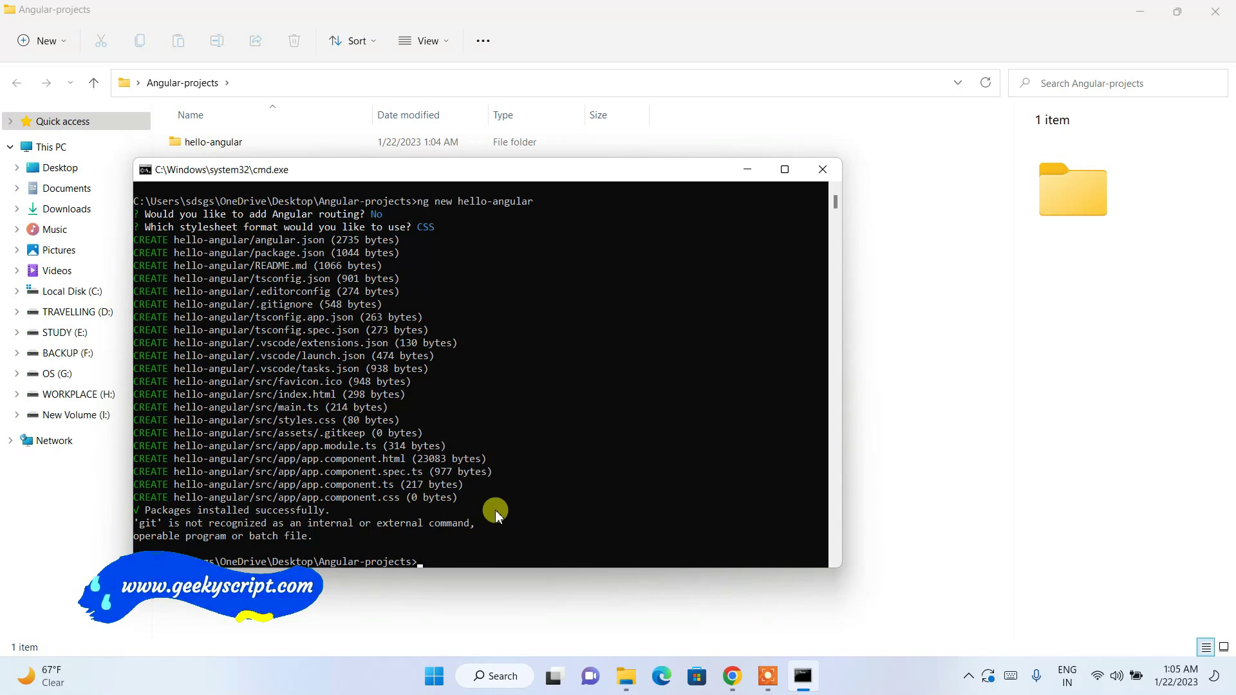
Change into the hello-angular folder and open it in Visual Studio Code with code
text(cd )
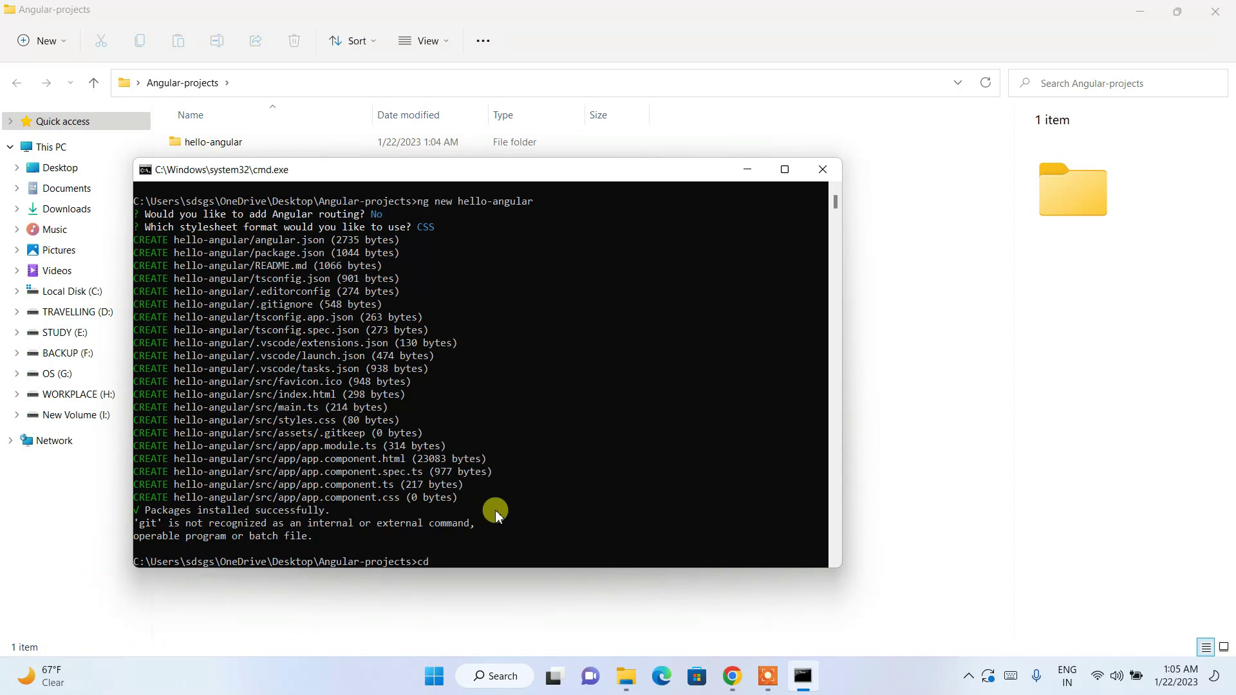
text(hello-angular)
key(Return)
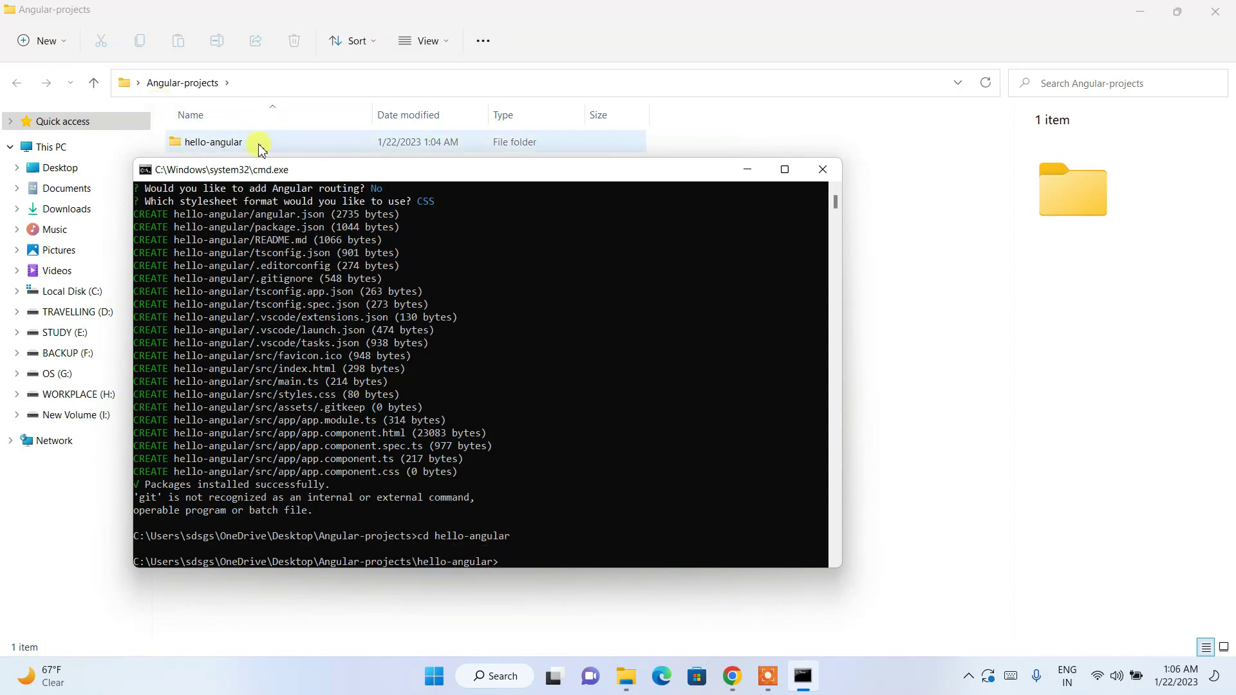
text(code .)
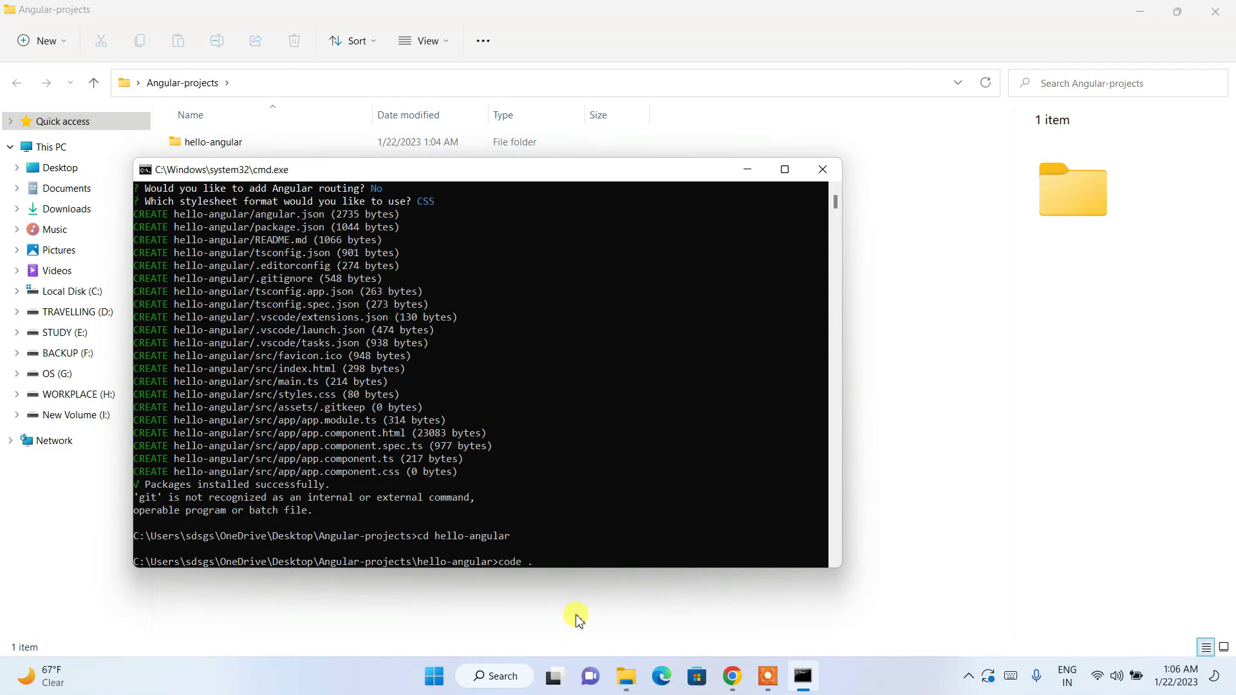
key(Return)
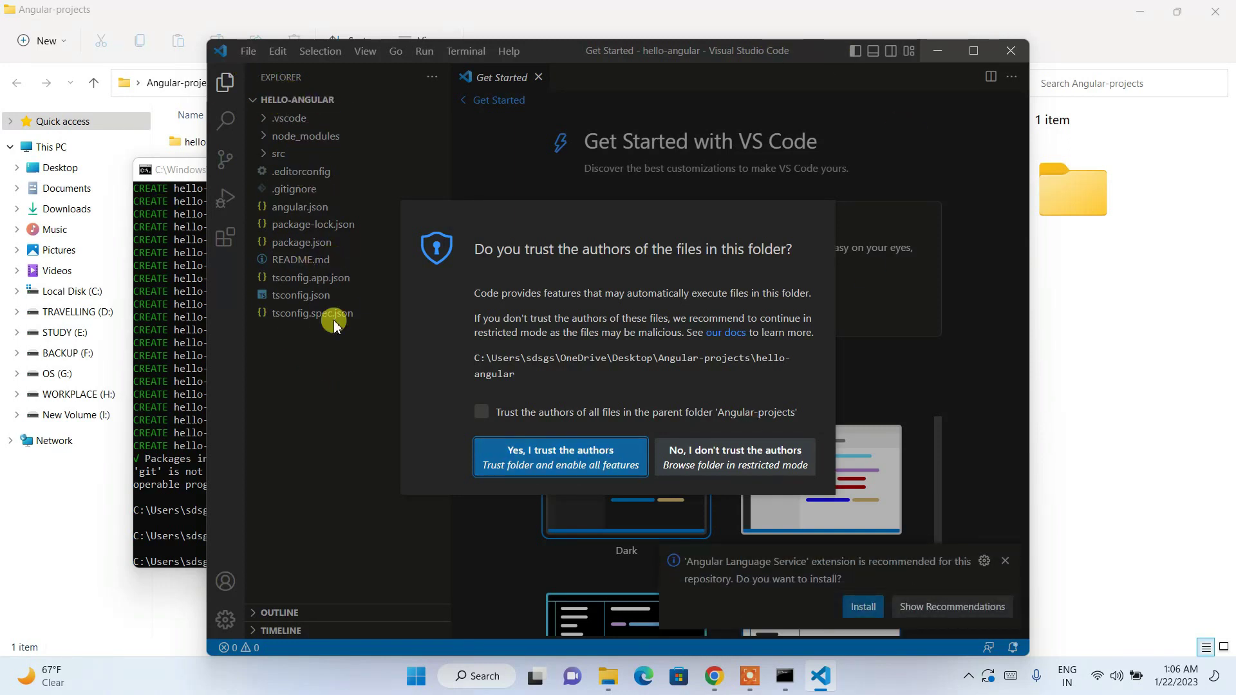
click(549, 452)
click(974, 50)
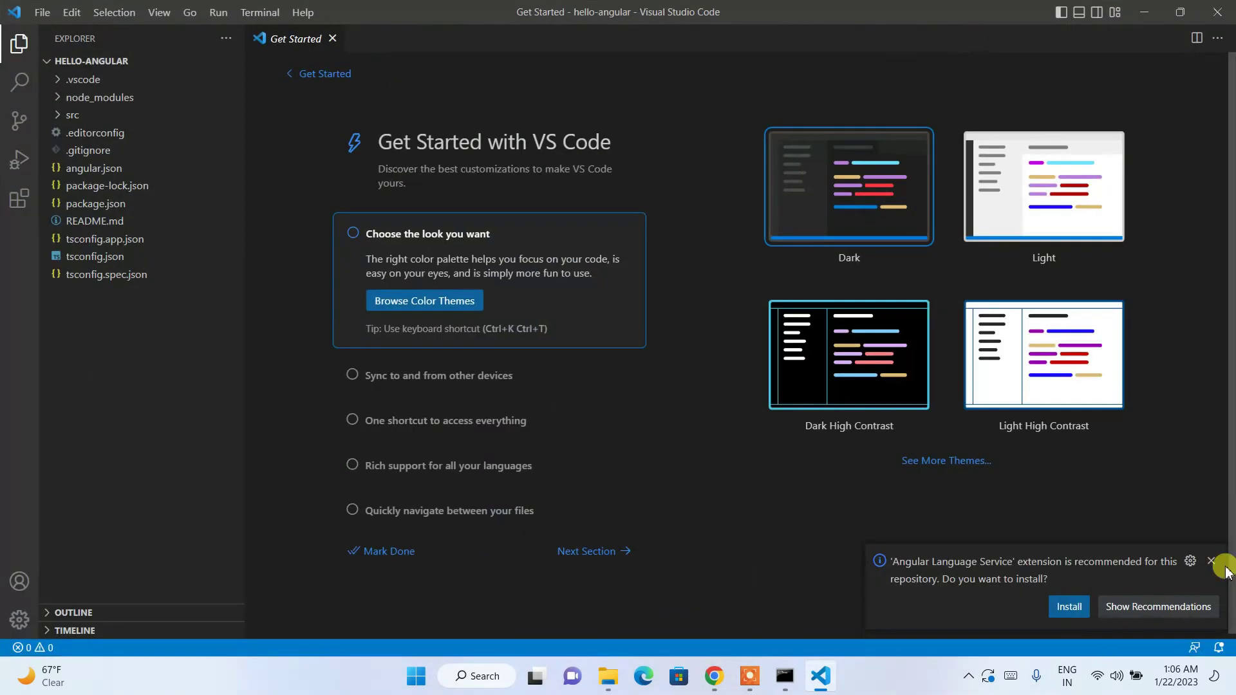
click(97, 205)
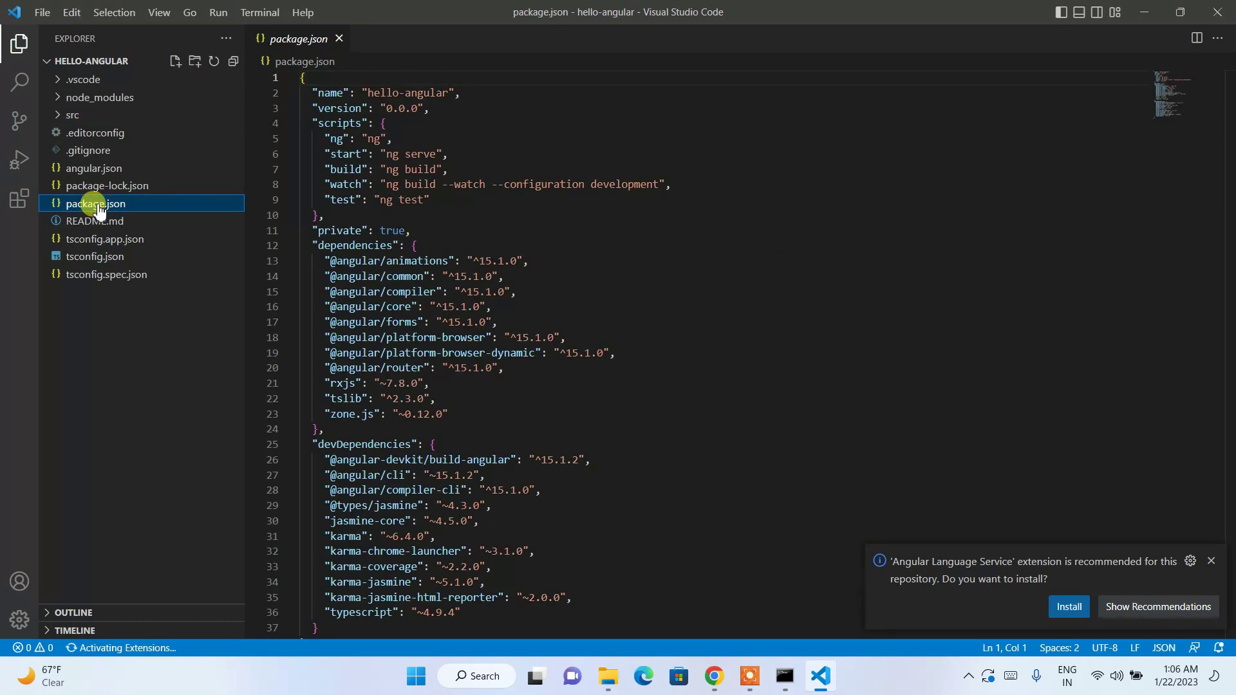
scroll(547, 249, down, 2)
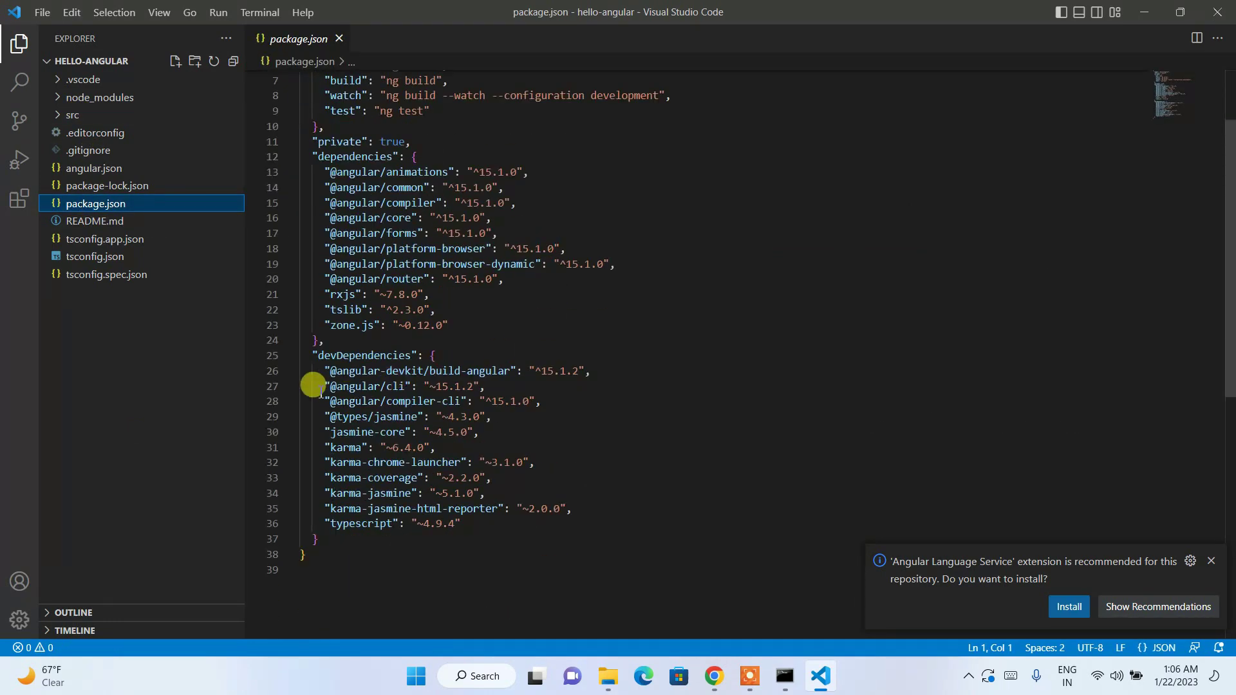
drag(329, 387, 465, 386)
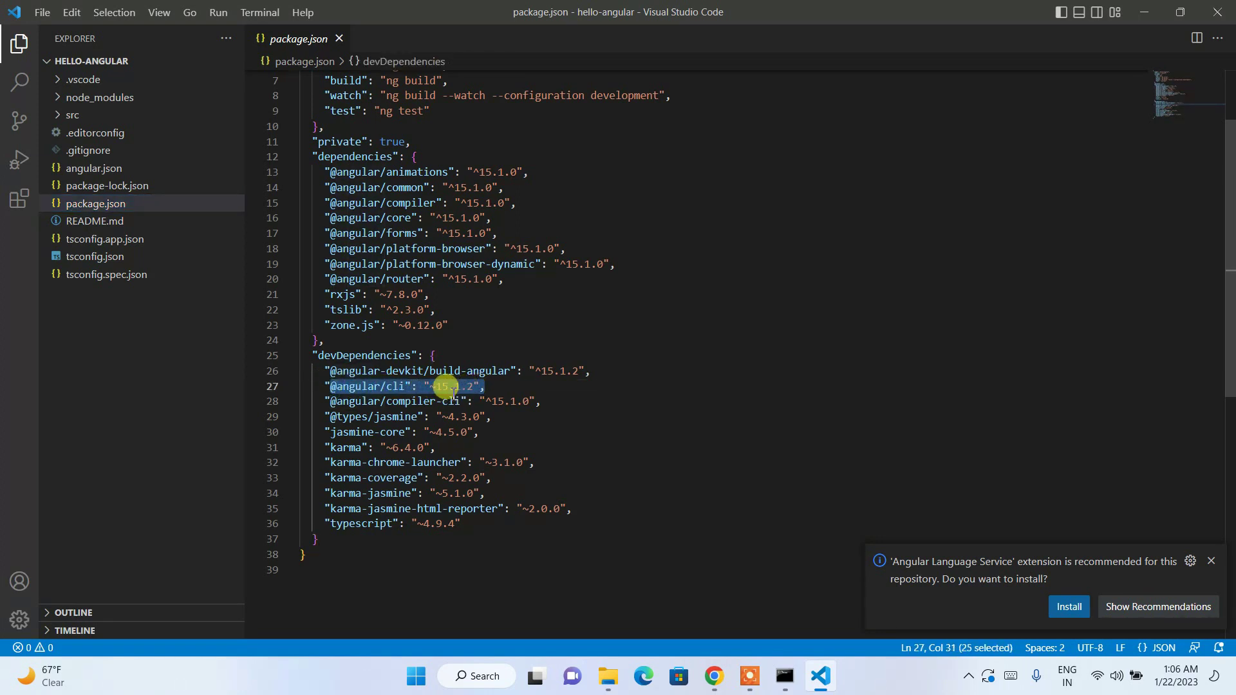
drag(496, 384, 296, 380)
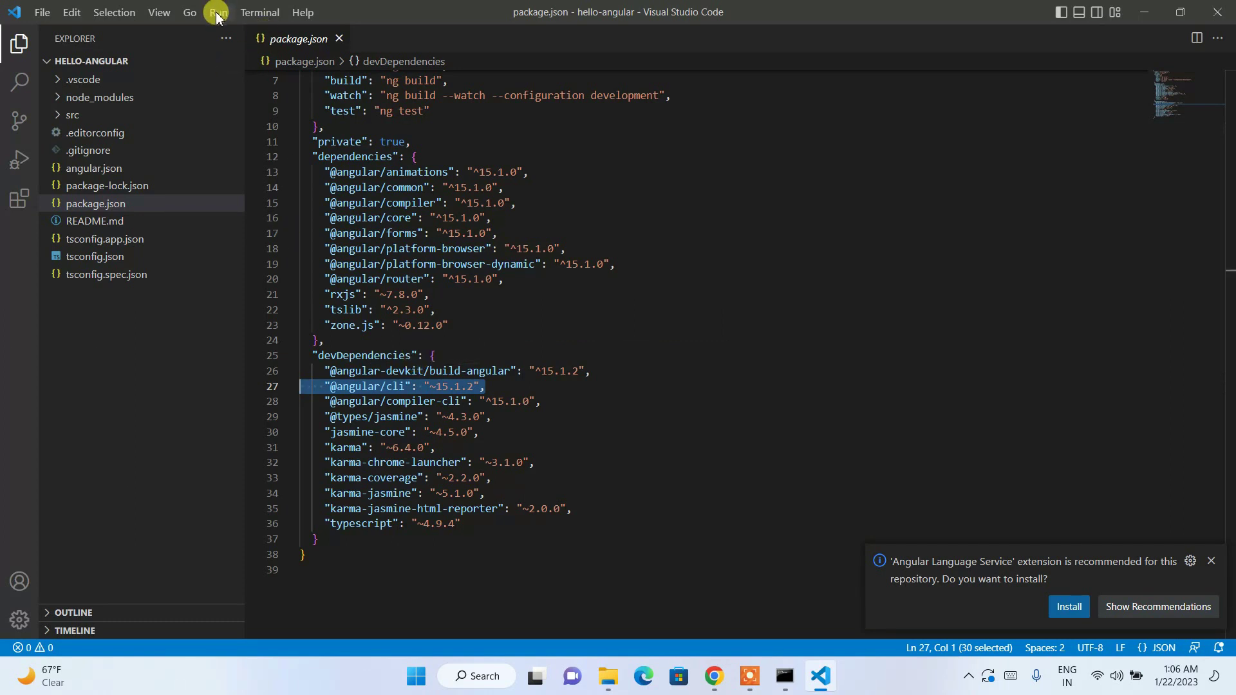
Run ng serve in a new integrated terminal, answering yes to sharing usage analytics
click(264, 12)
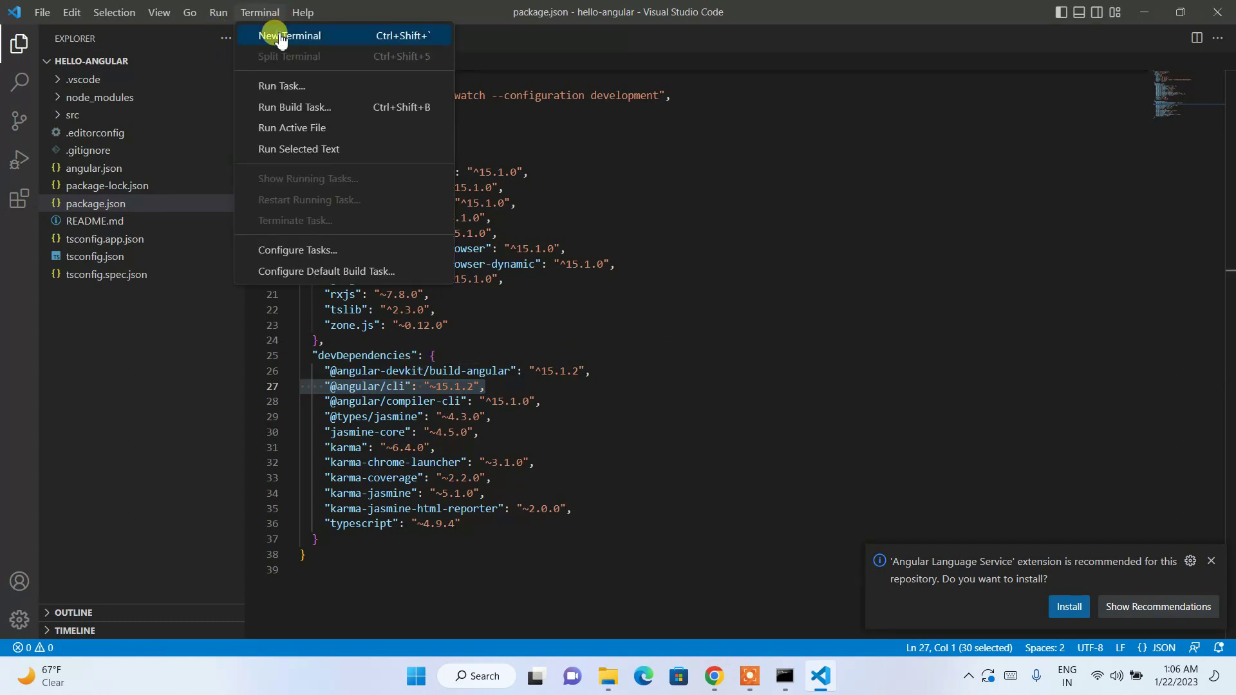
click(282, 37)
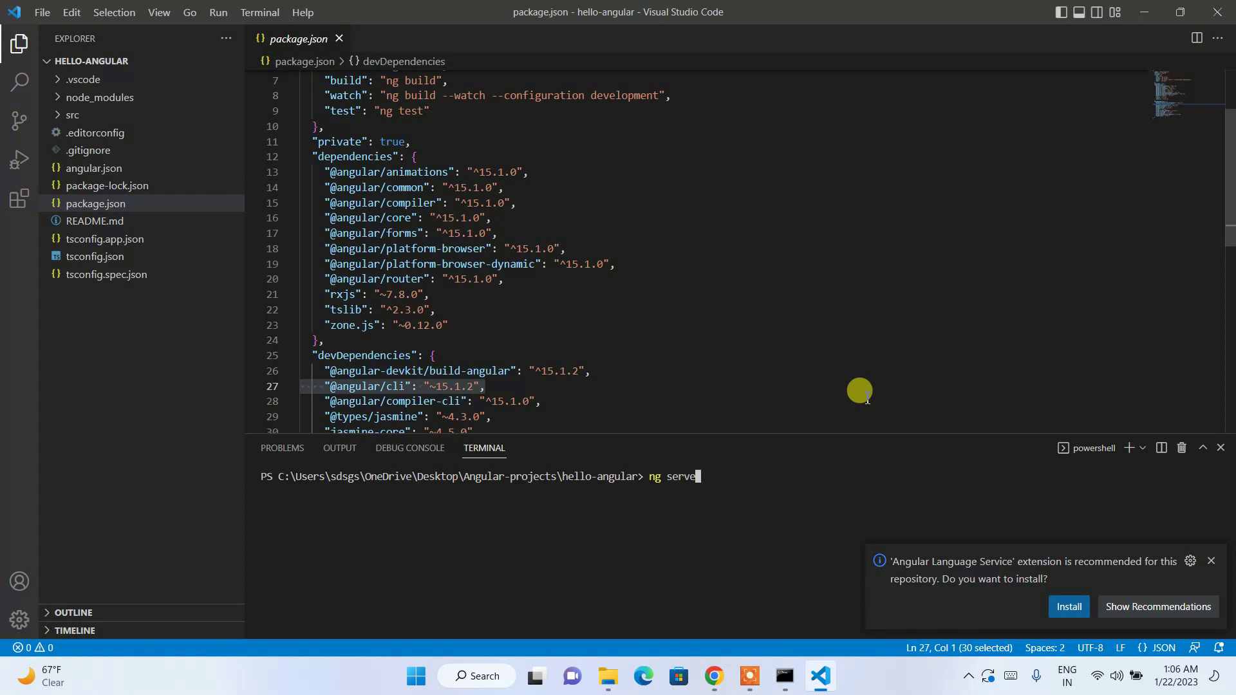
scroll(867, 399, up, 2)
key(Return)
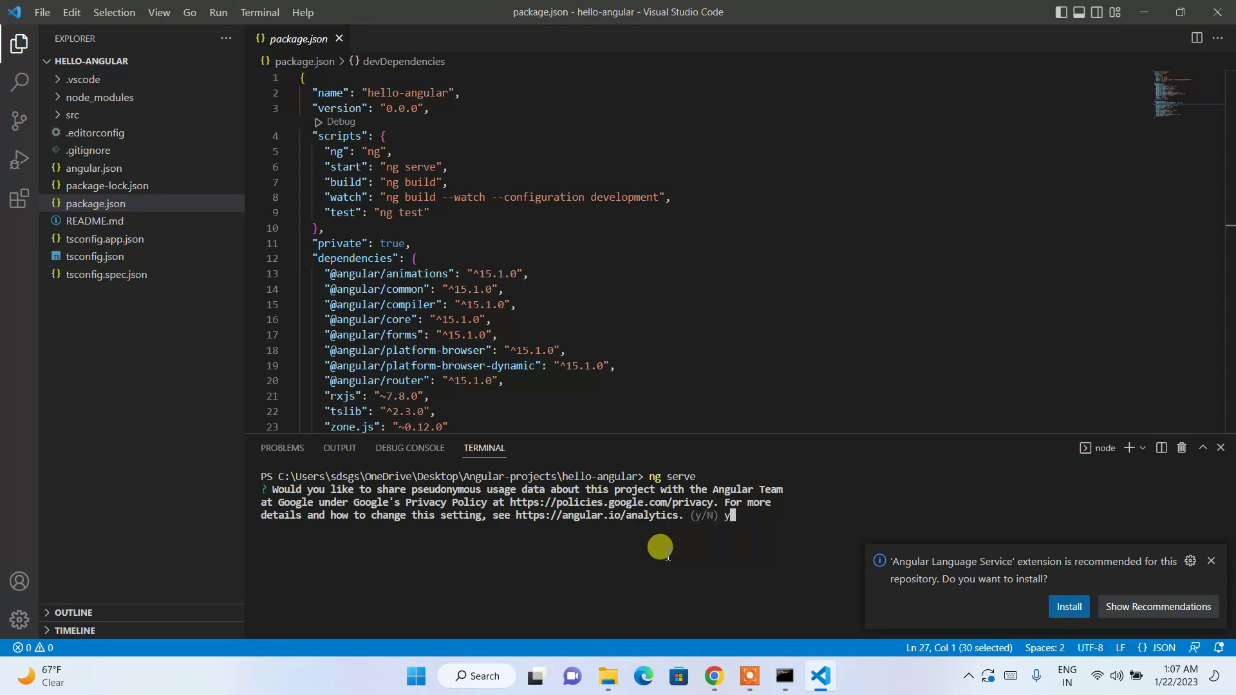
key(Return)
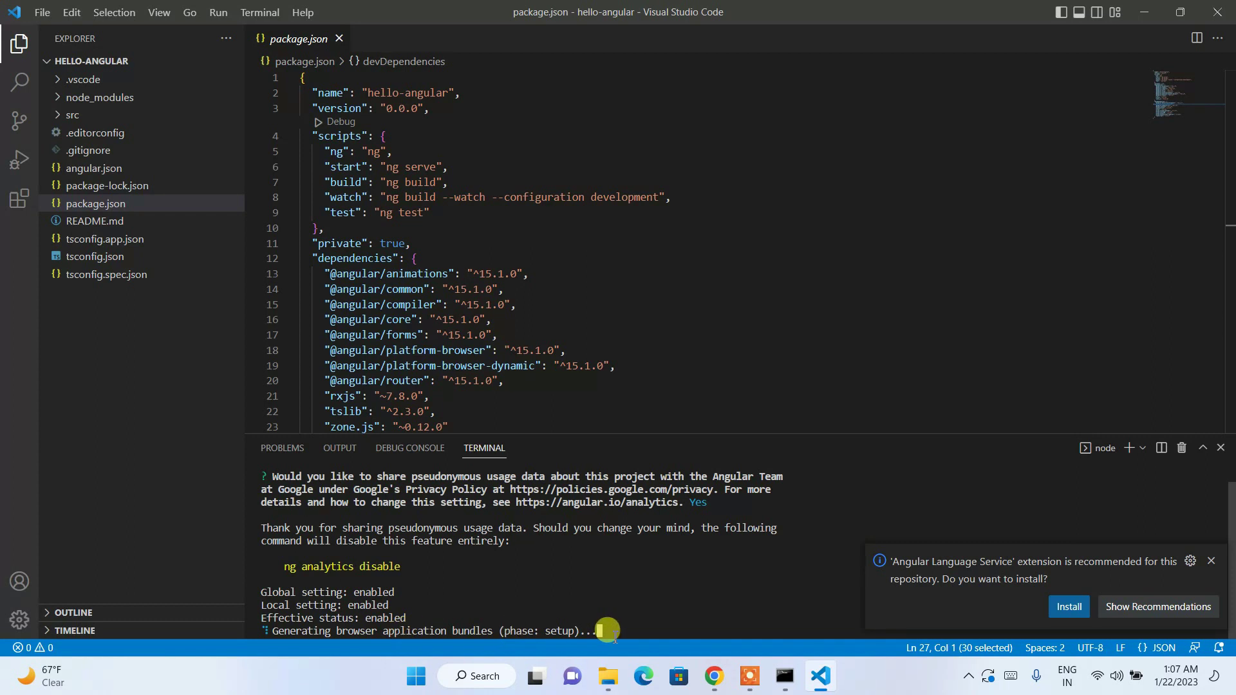
scroll(712, 513, up, 1)
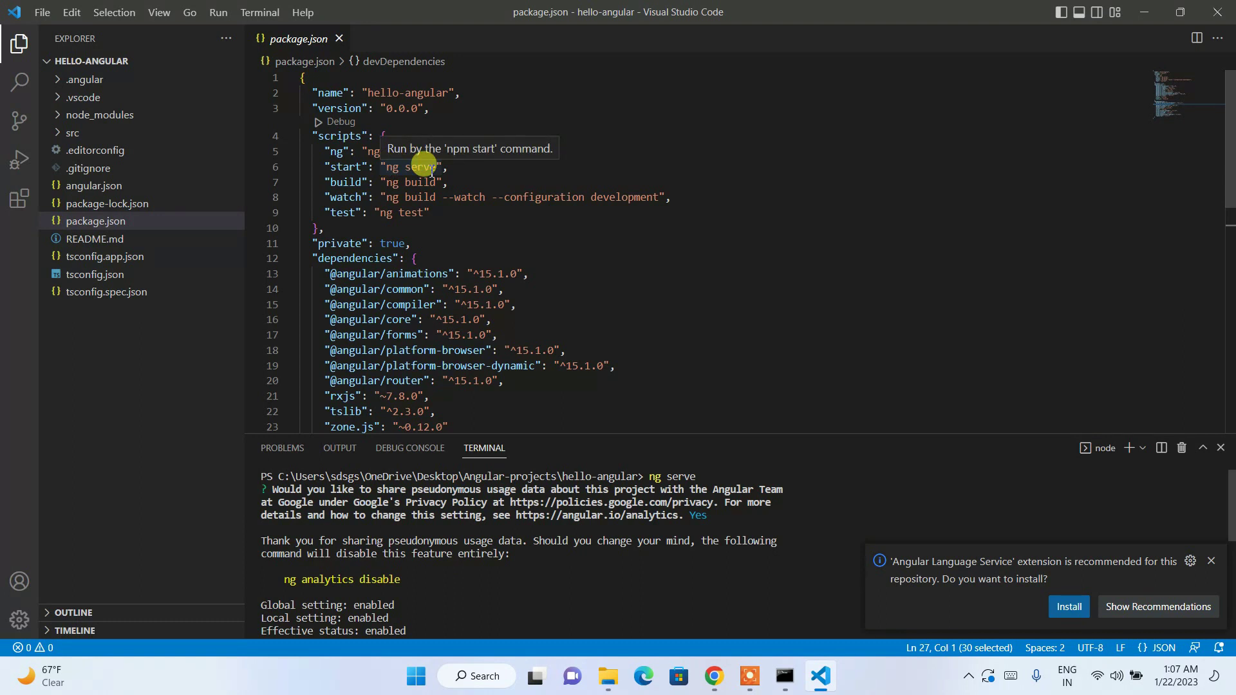
Add the NPM Scripts view to show ng, start, build, watch and test; close the Angular Language Service notice
click(225, 43)
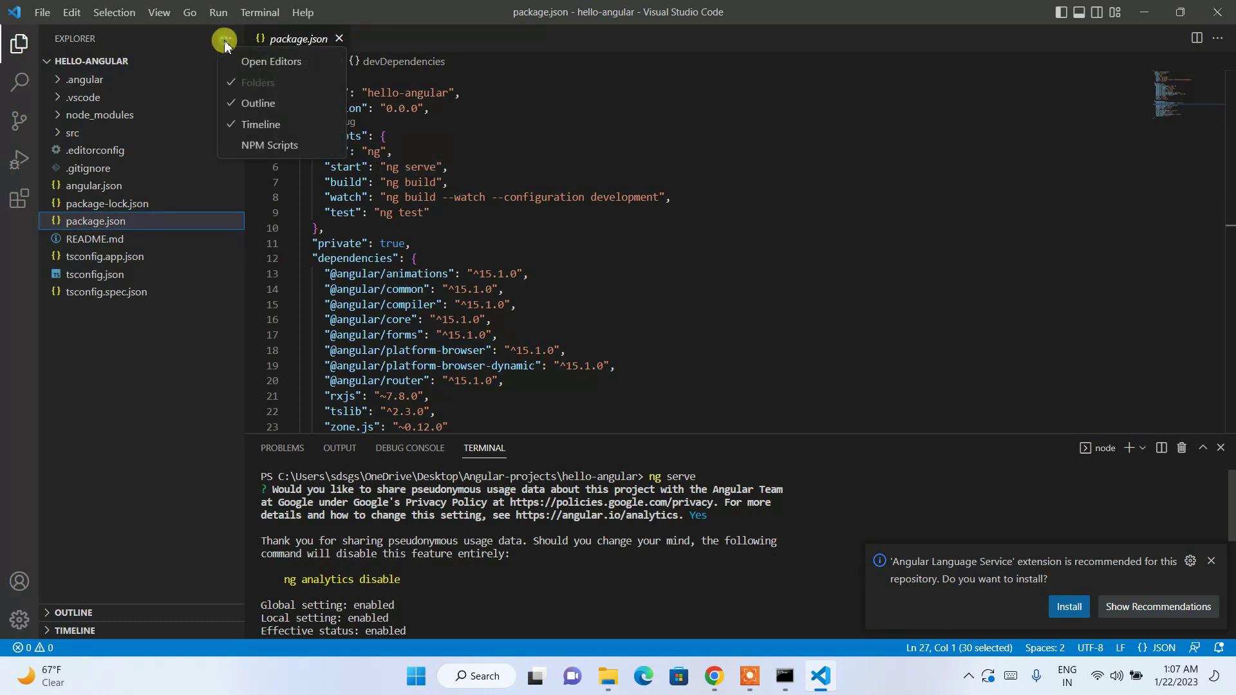
click(260, 147)
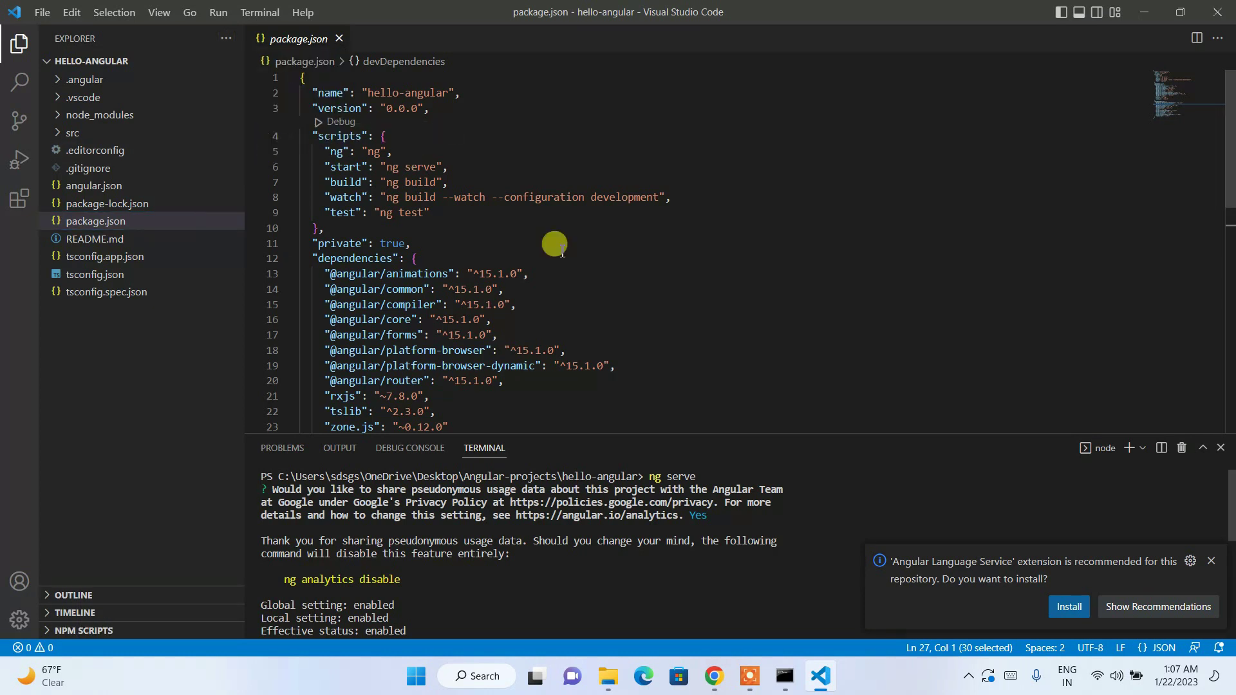
click(48, 632)
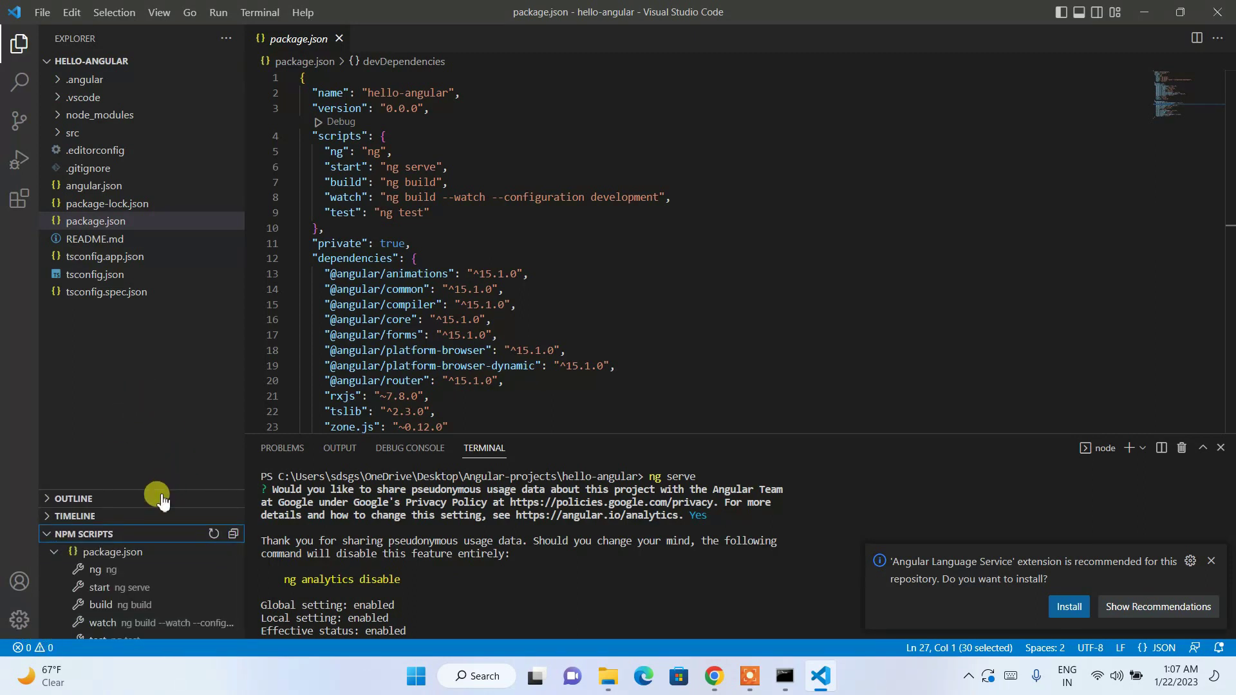
drag(161, 488, 165, 387)
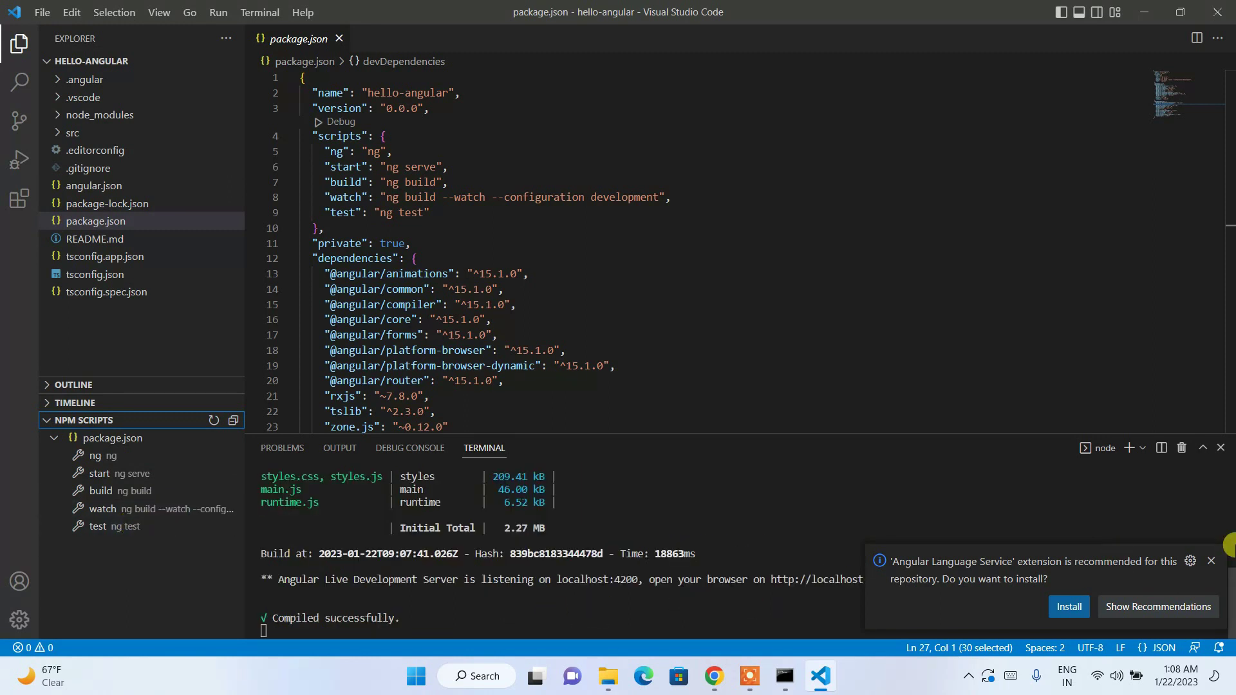
click(1212, 563)
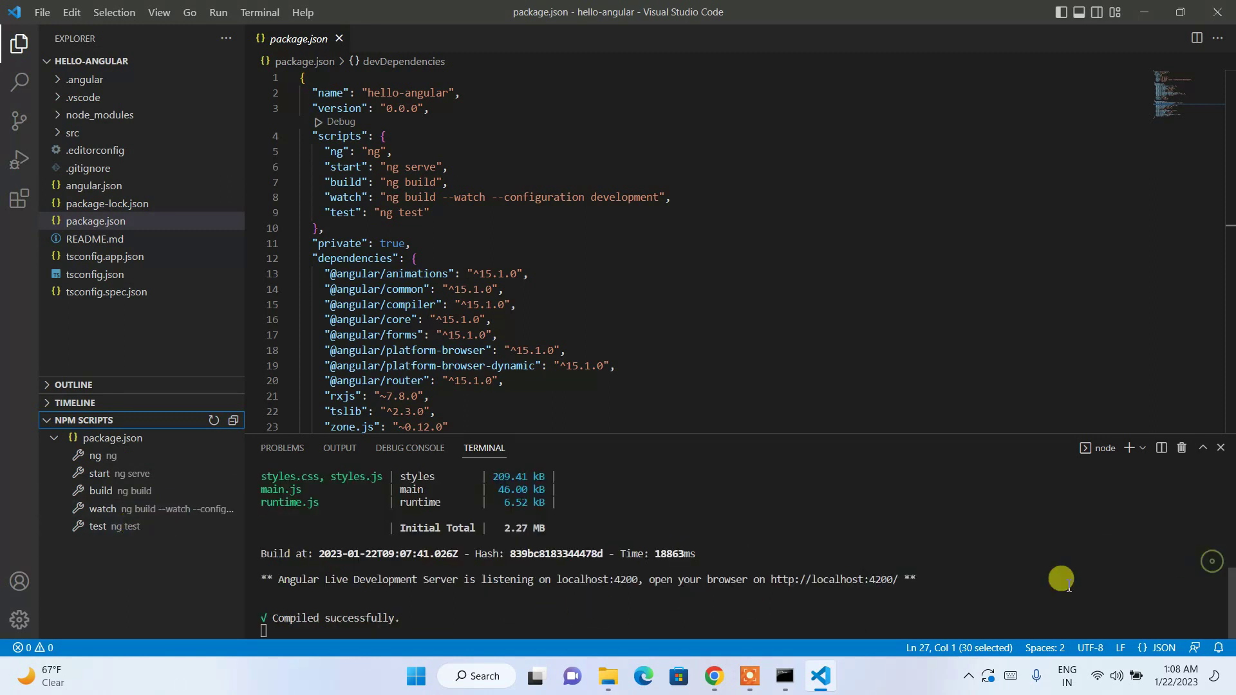
ctrl+click(843, 581)
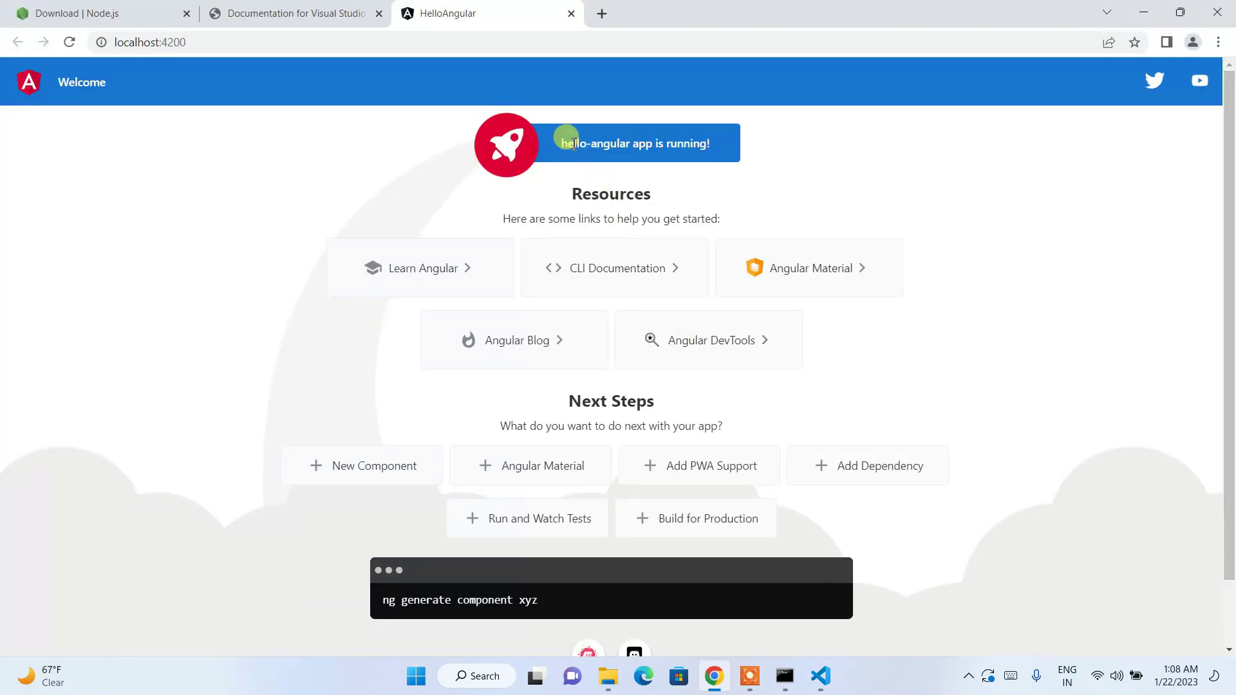
scroll(709, 295, down, 2)
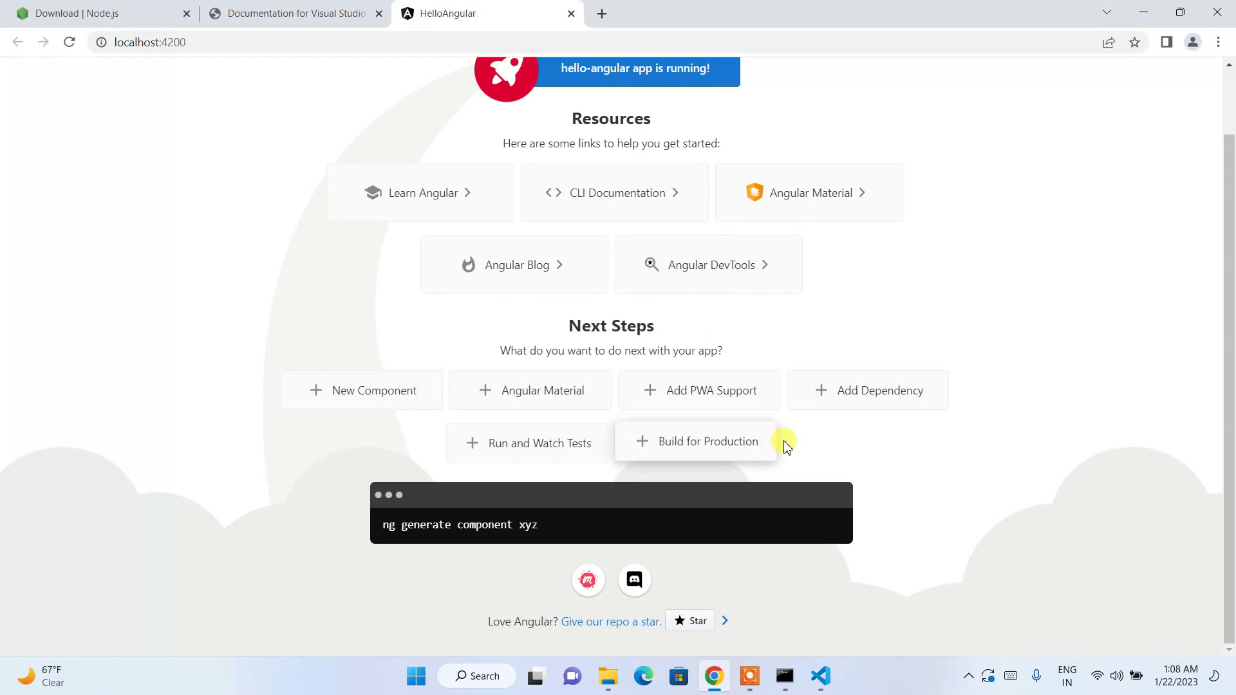
scroll(785, 438, up, 2)
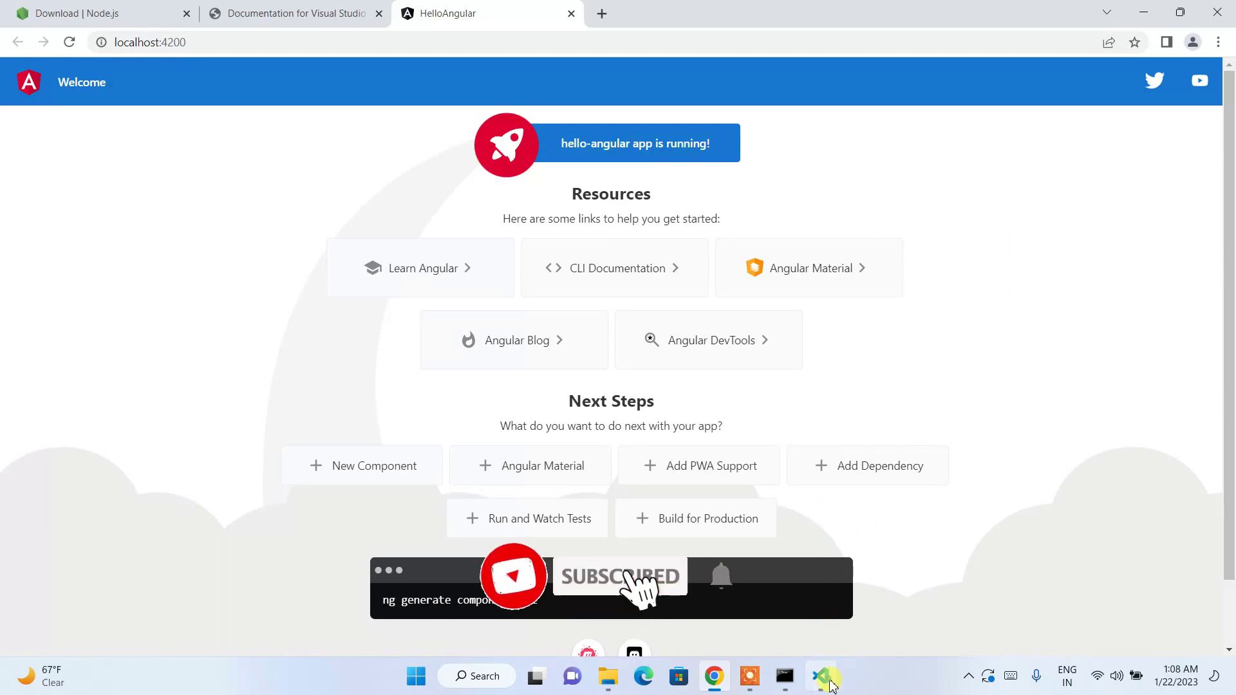
key(alt+Tab)
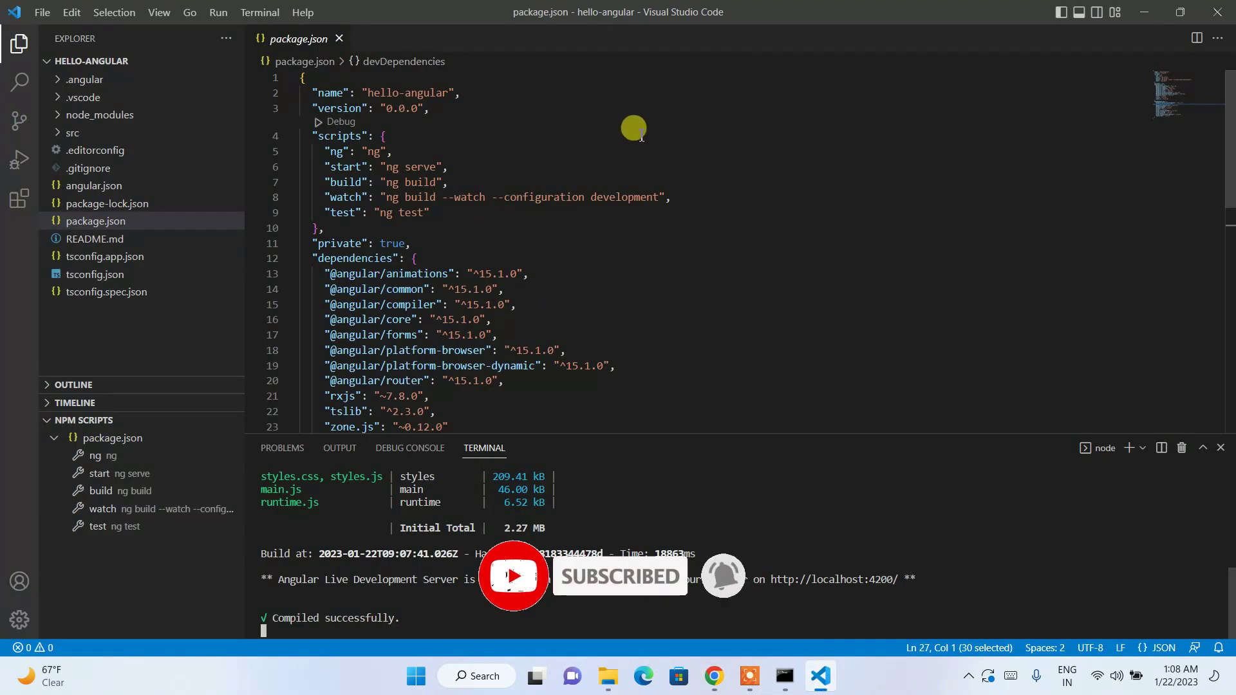